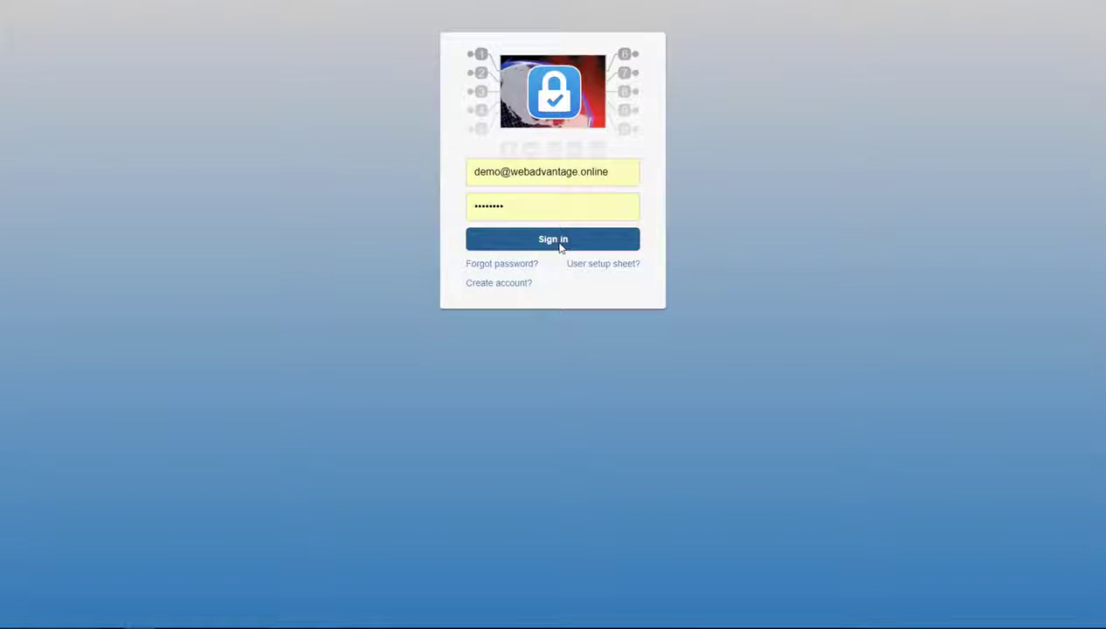
- Sign in and go to Administration > Manage Users
click(560, 244)
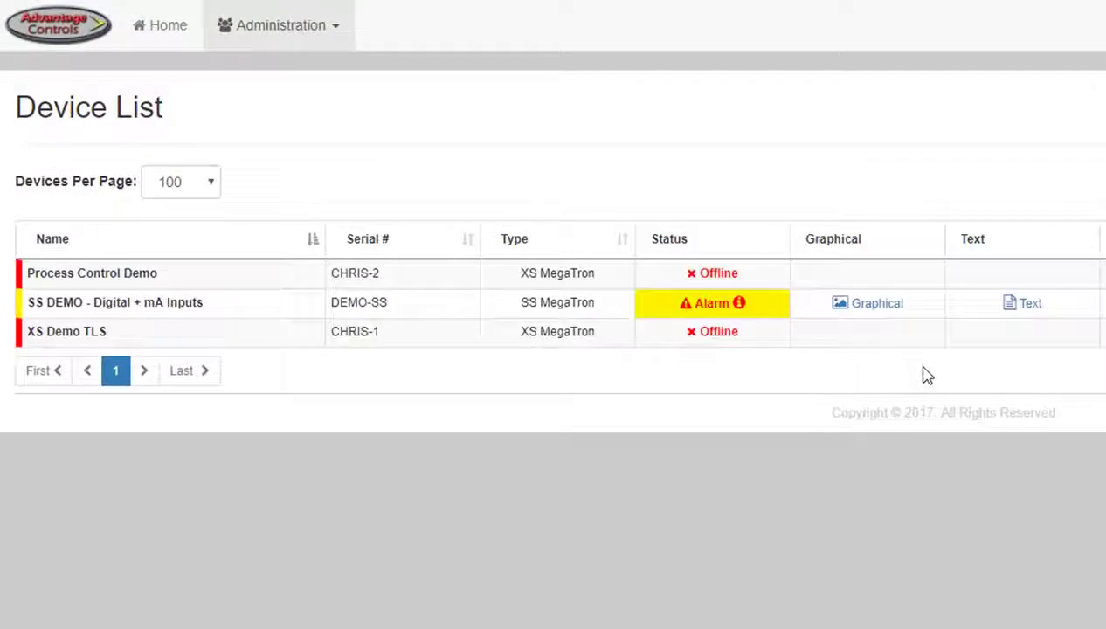
click(257, 37)
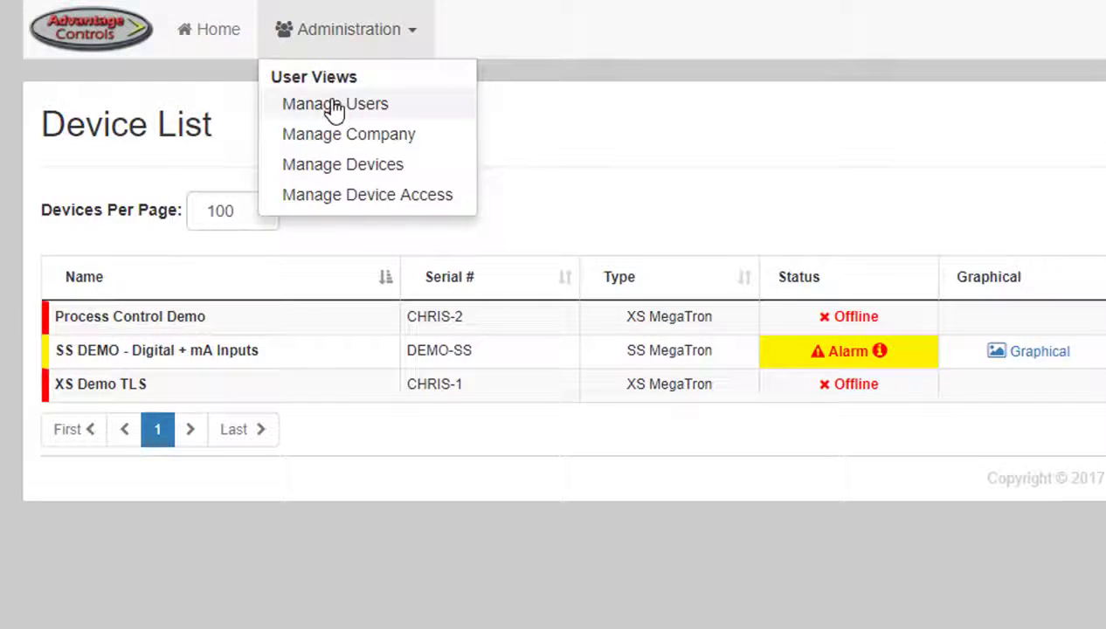
click(335, 104)
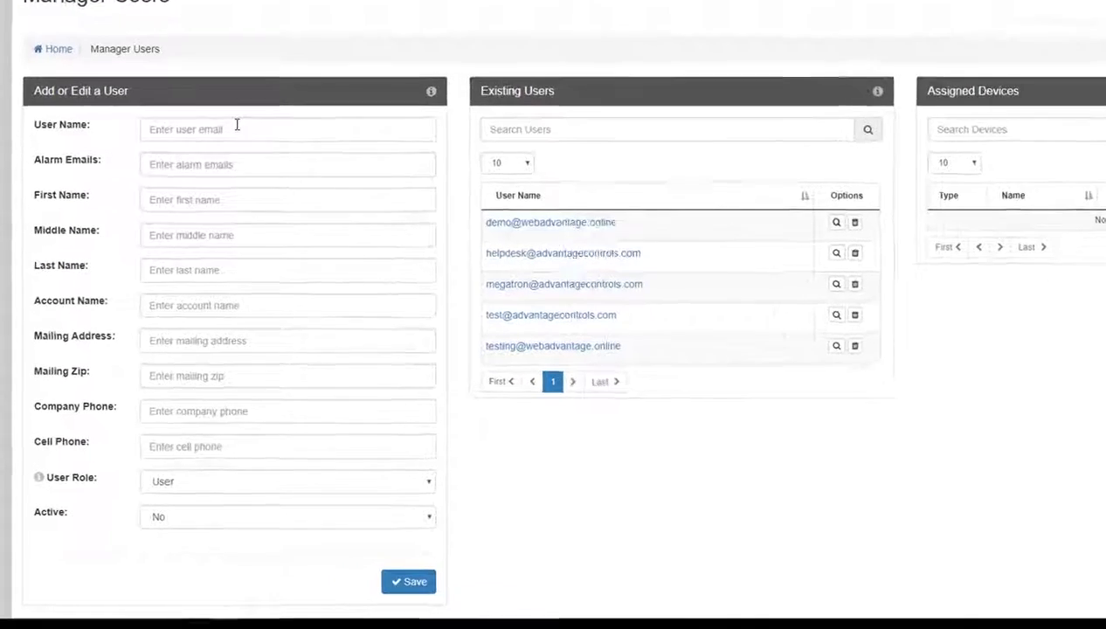
click(236, 125)
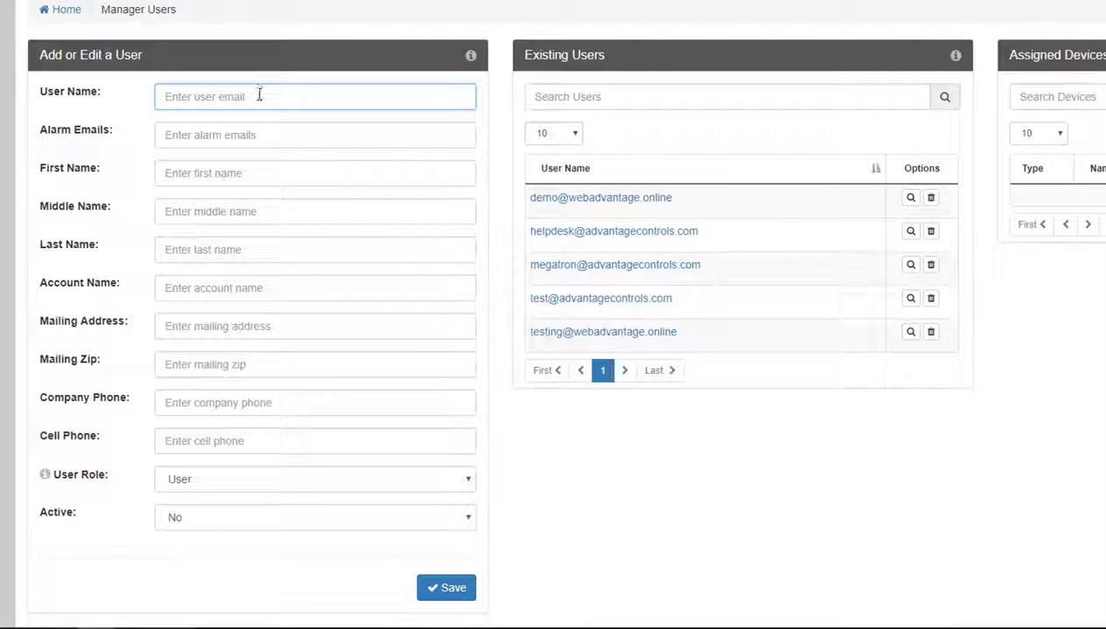
click(258, 133)
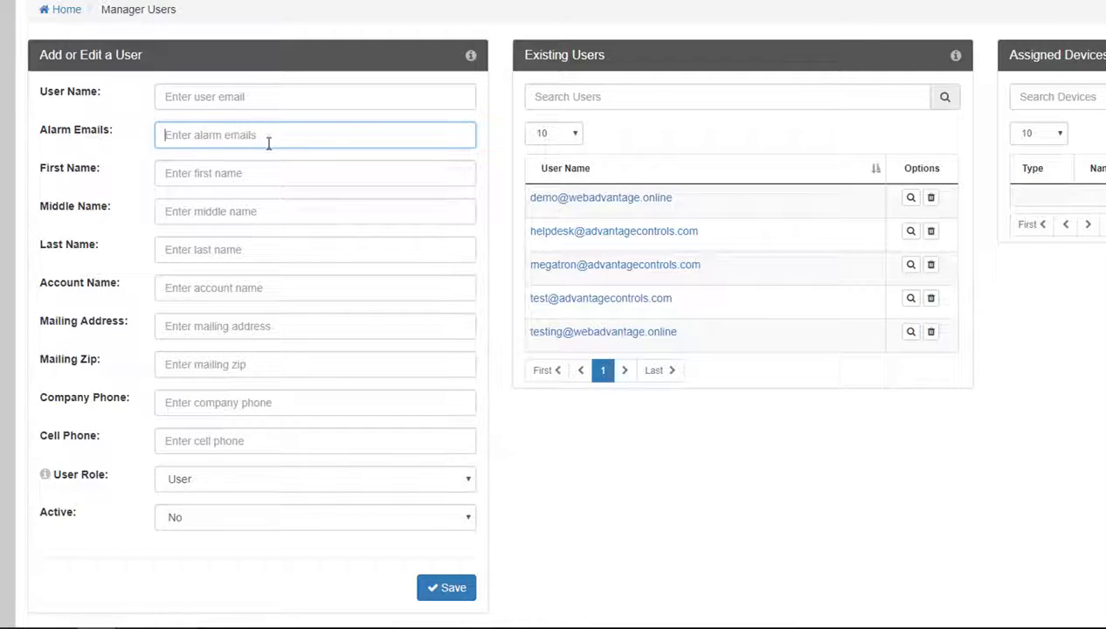
click(284, 171)
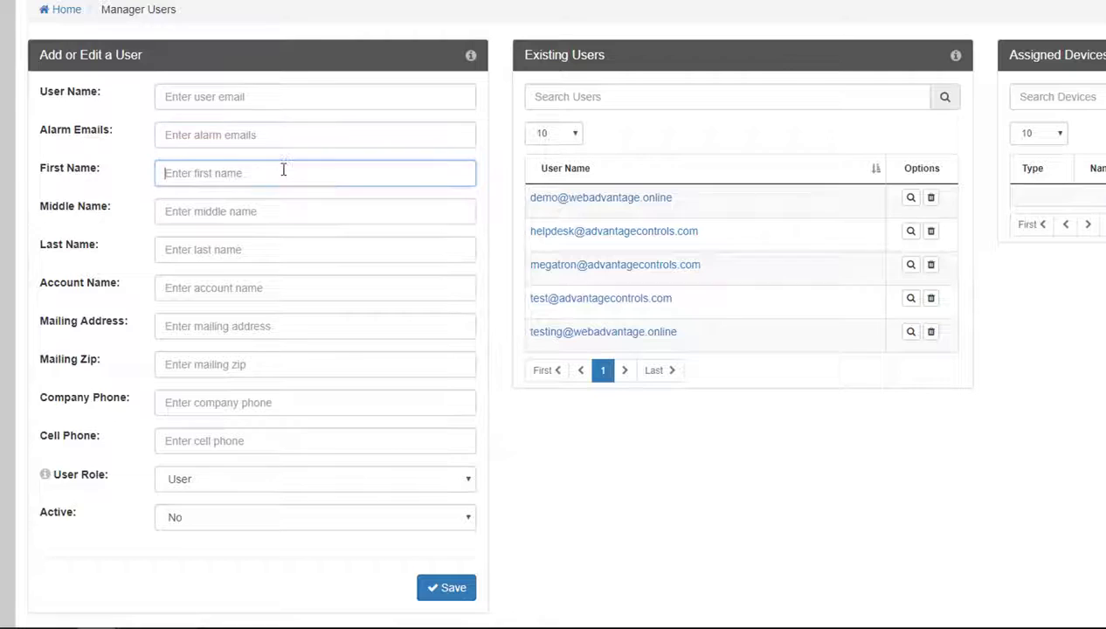
click(291, 217)
click(292, 241)
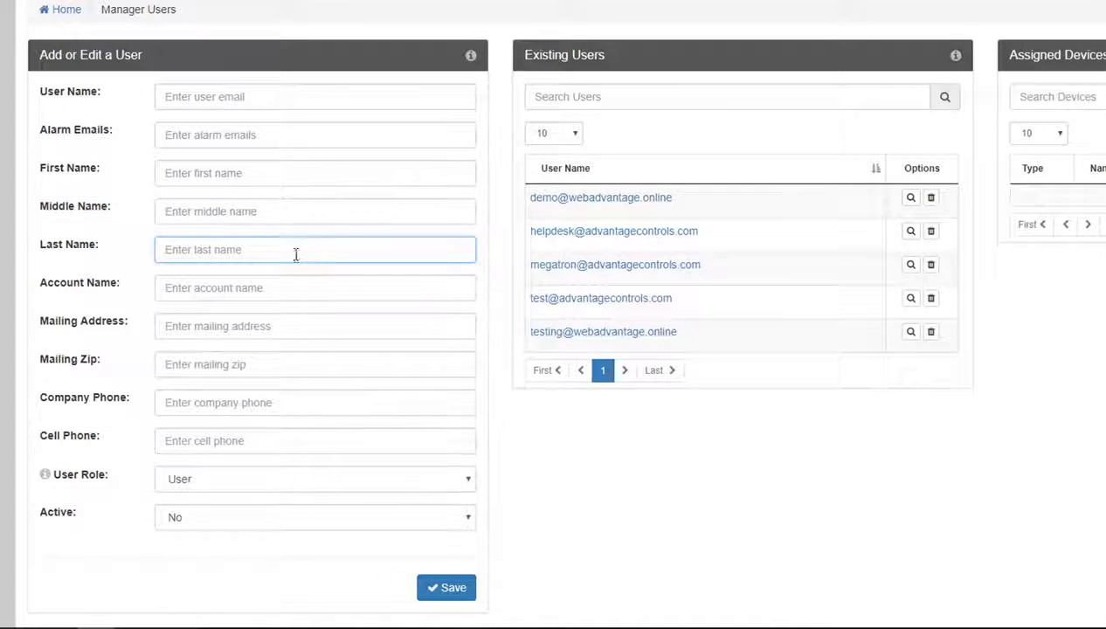
click(296, 283)
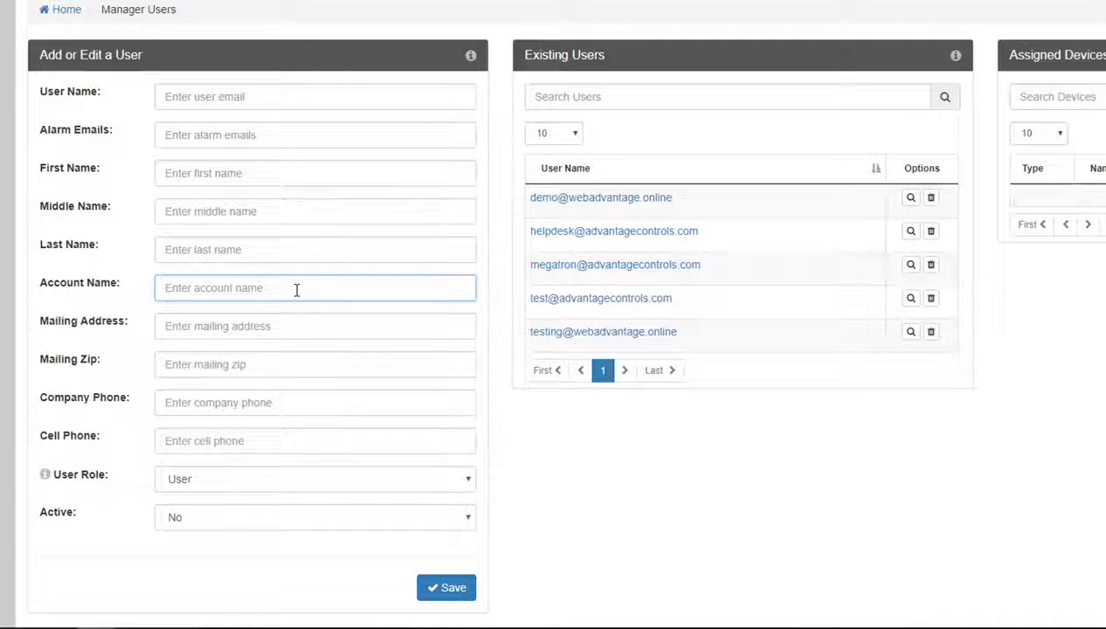
click(296, 324)
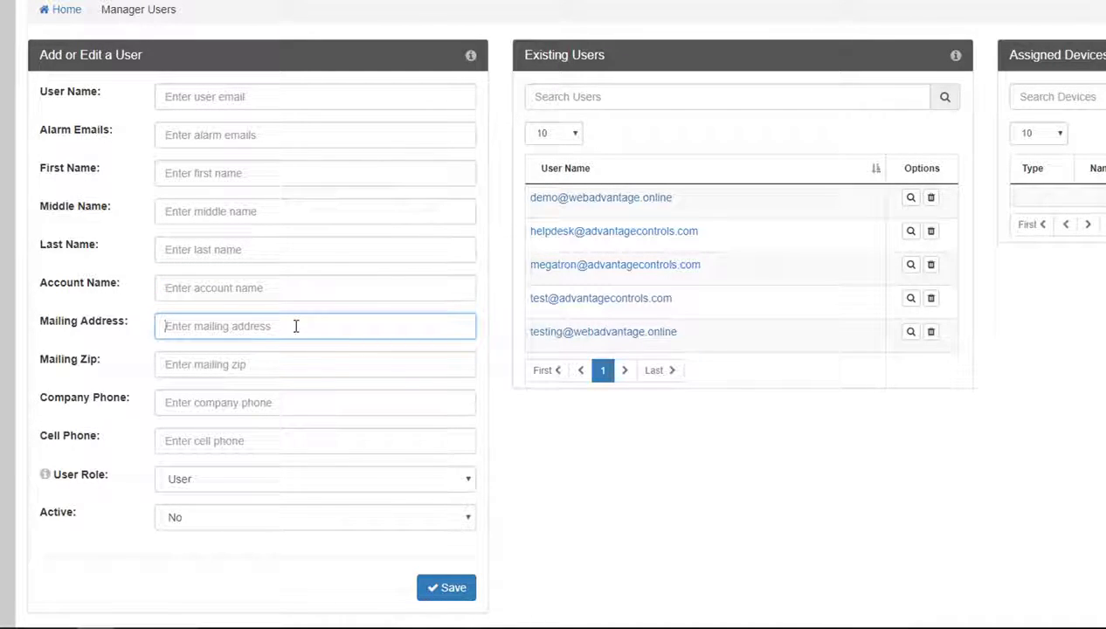
click(295, 364)
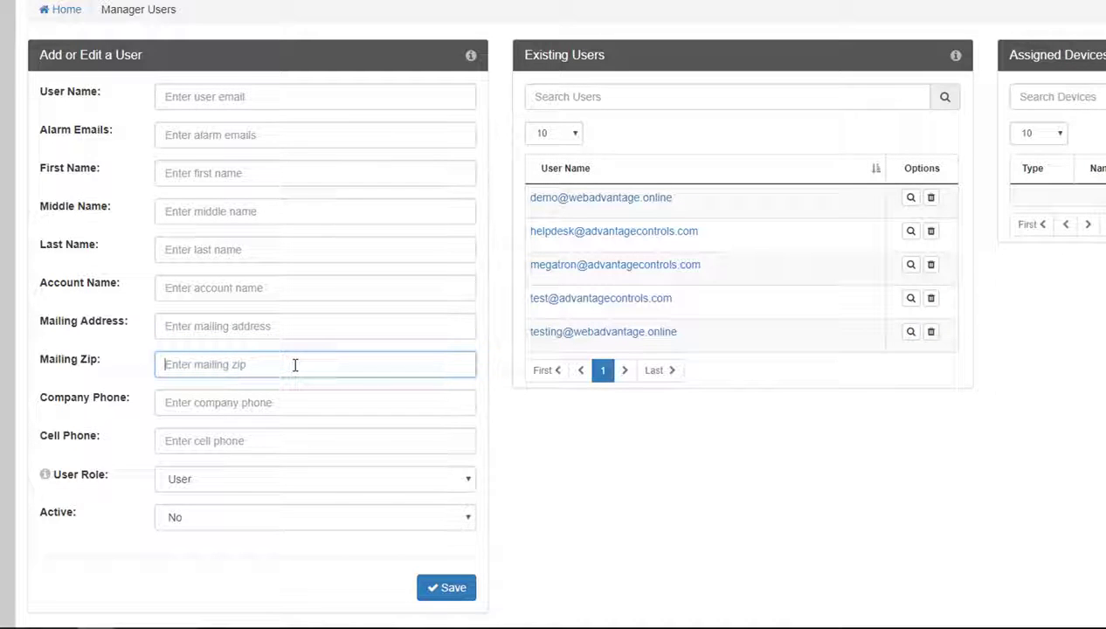
click(292, 401)
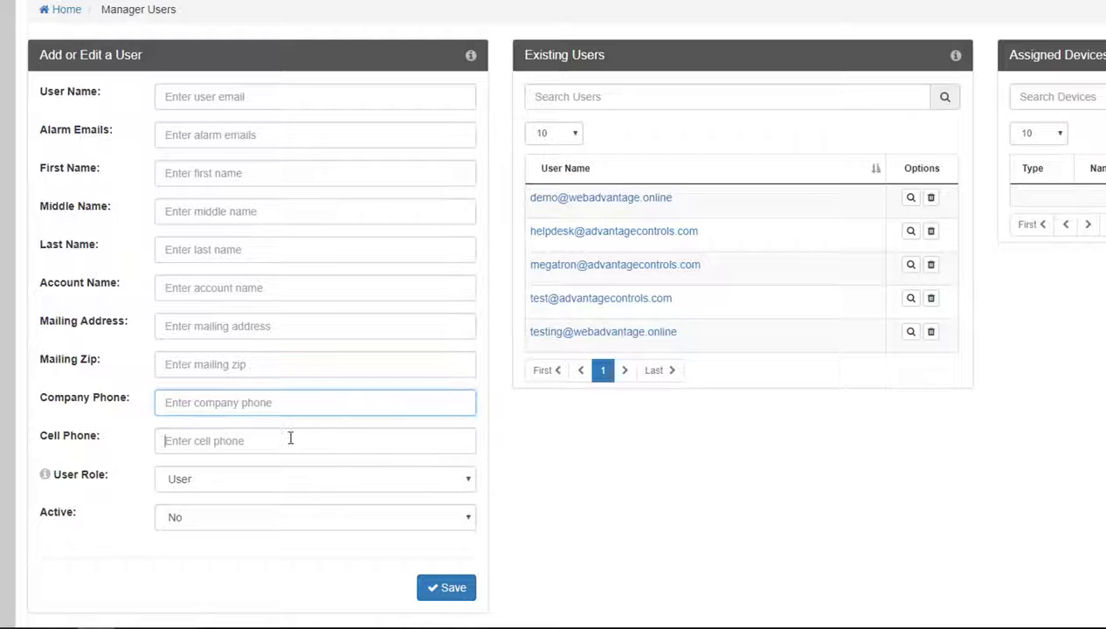
click(289, 435)
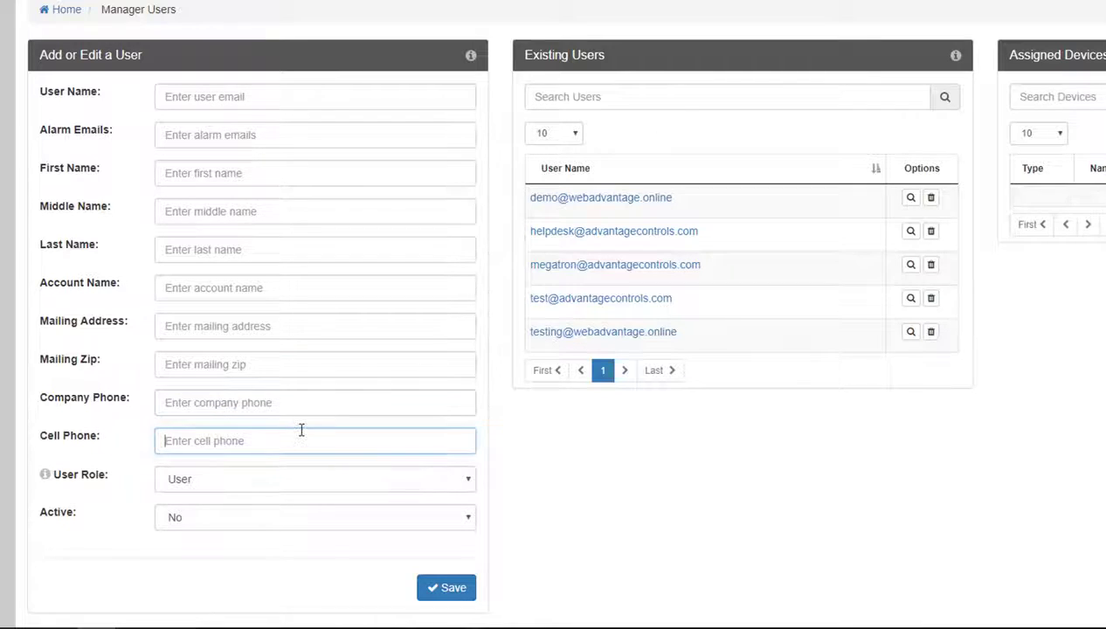
click(304, 479)
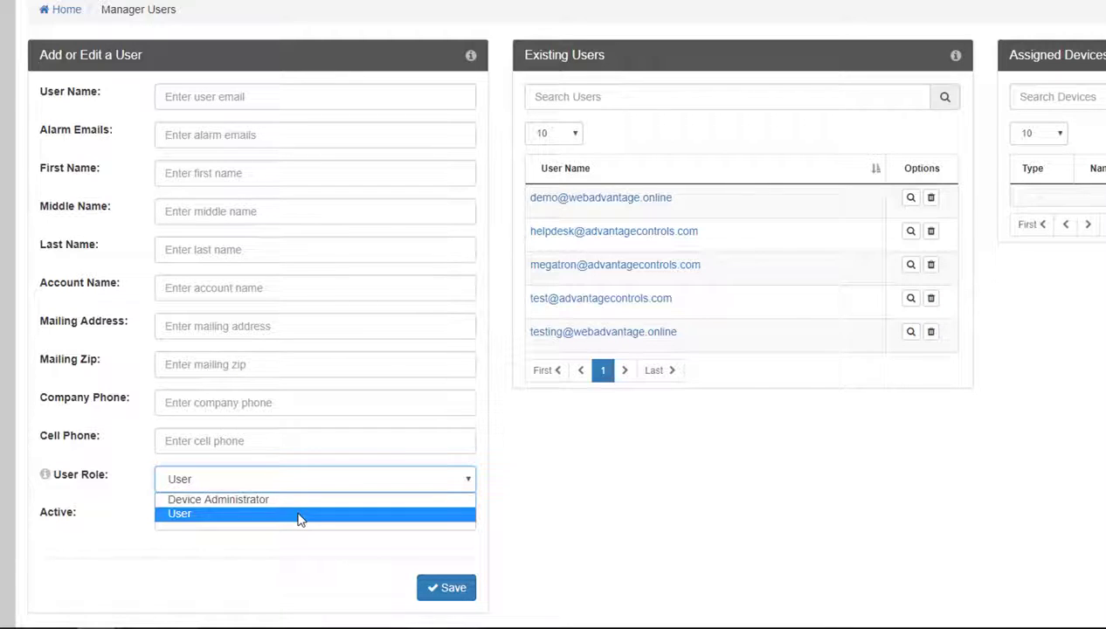
click(297, 516)
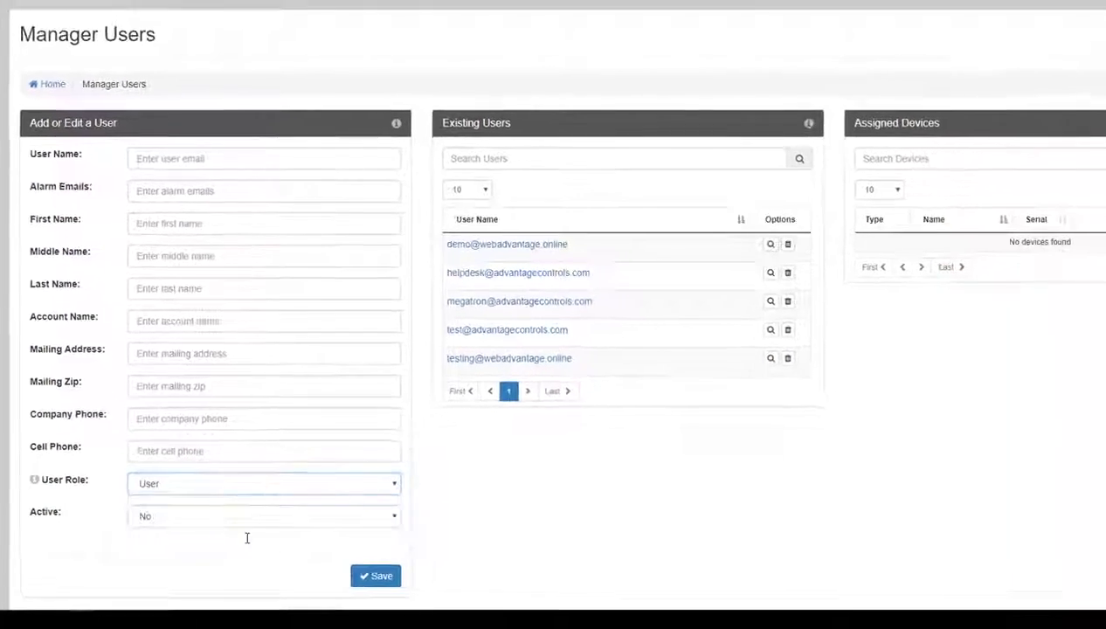
click(251, 521)
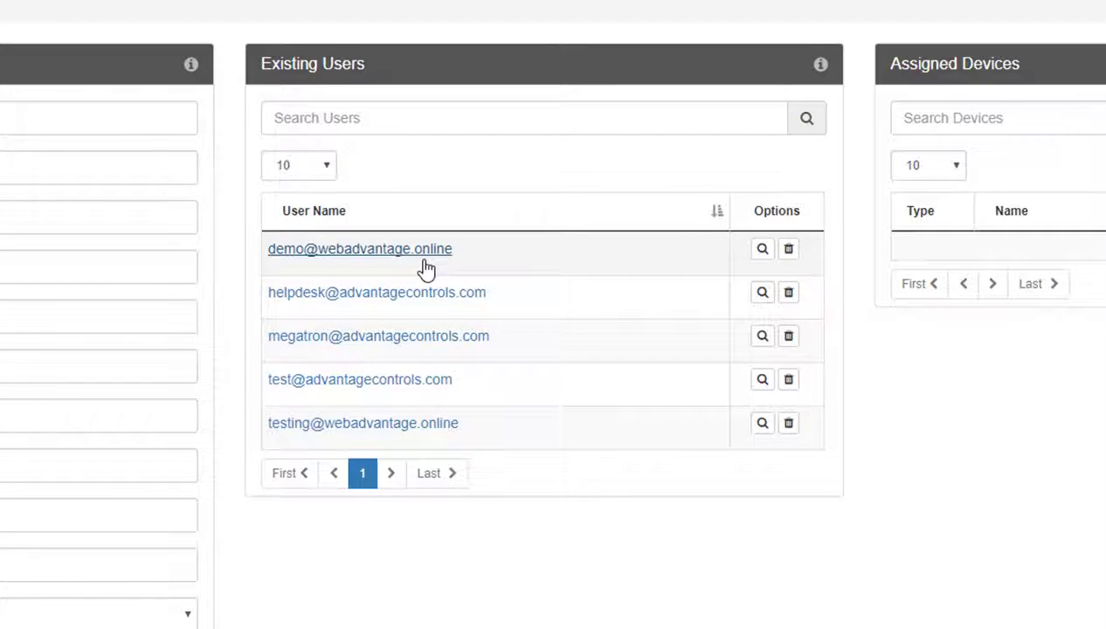
- Remove XS Demo TLS from the demo user's device assignments and save
click(425, 269)
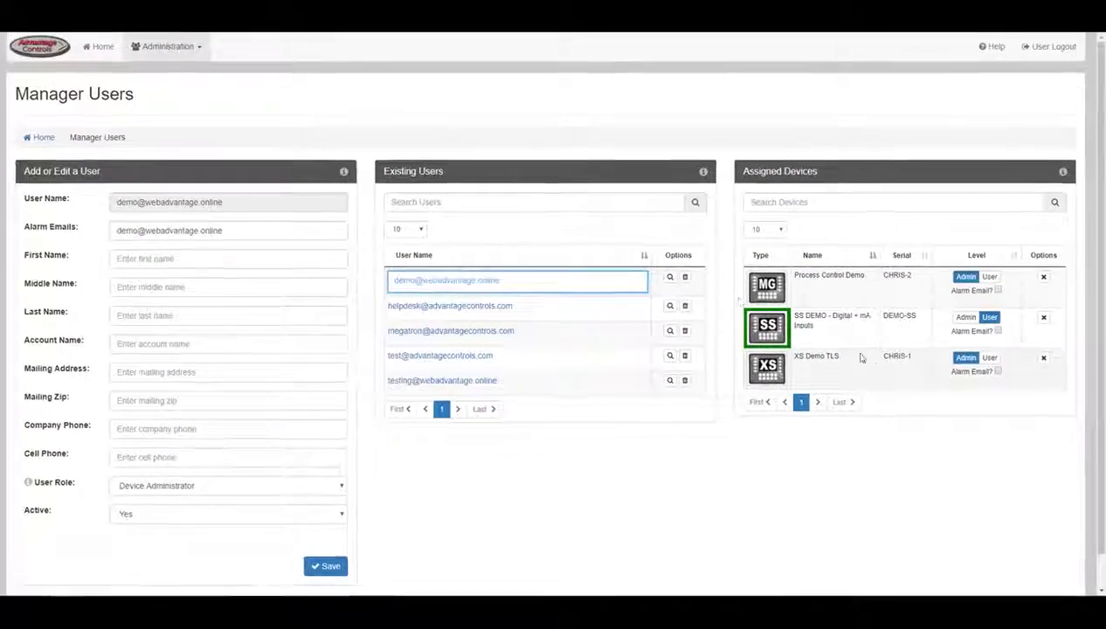
click(670, 277)
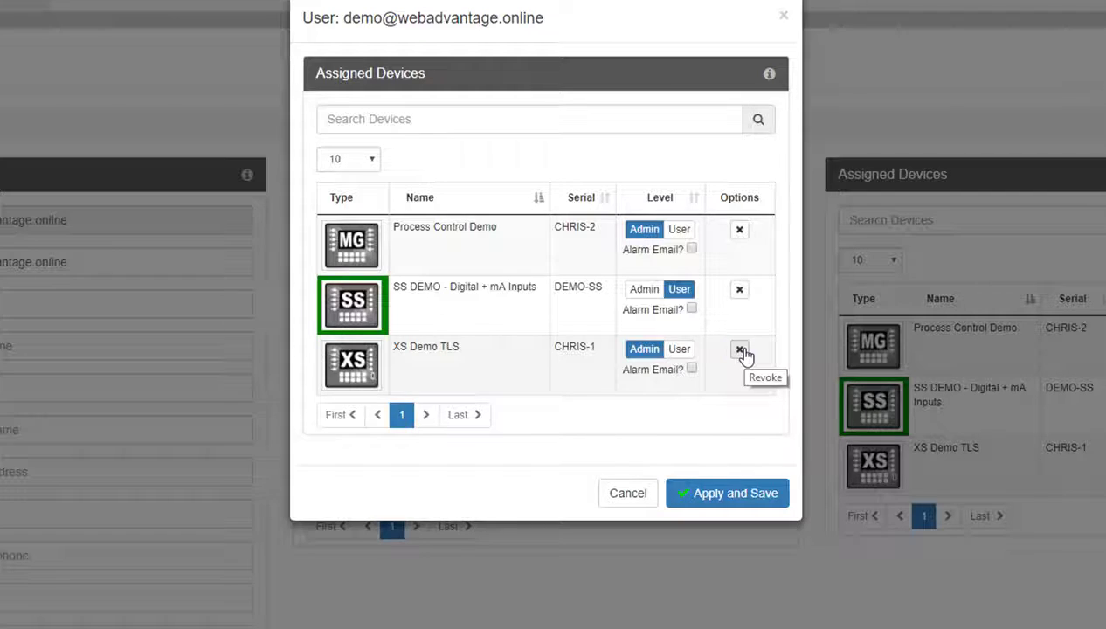
click(742, 351)
click(643, 362)
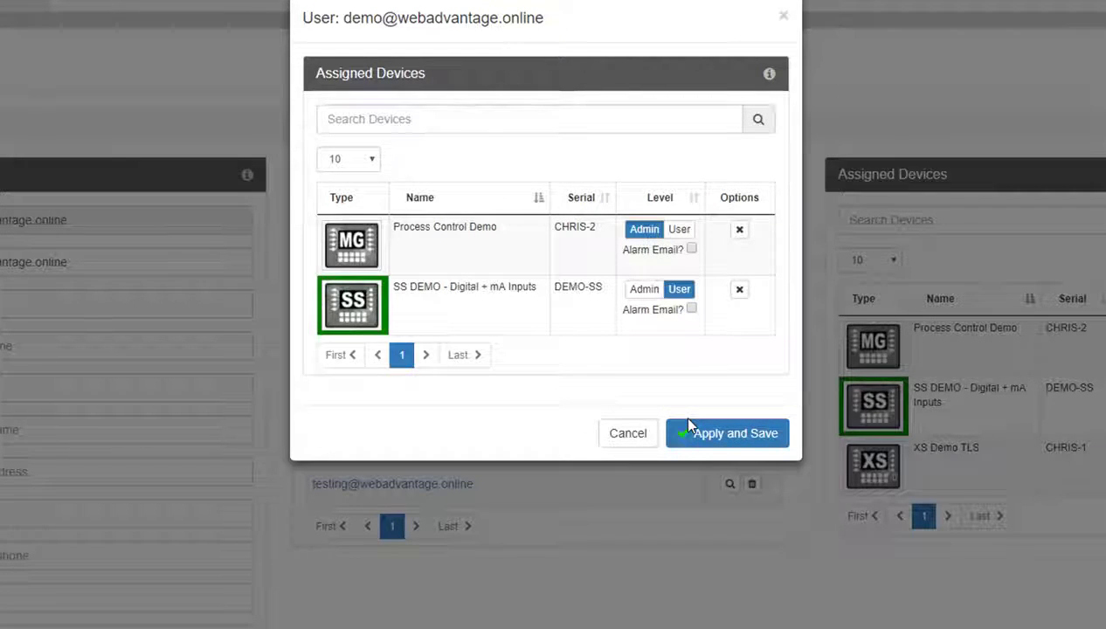
click(688, 431)
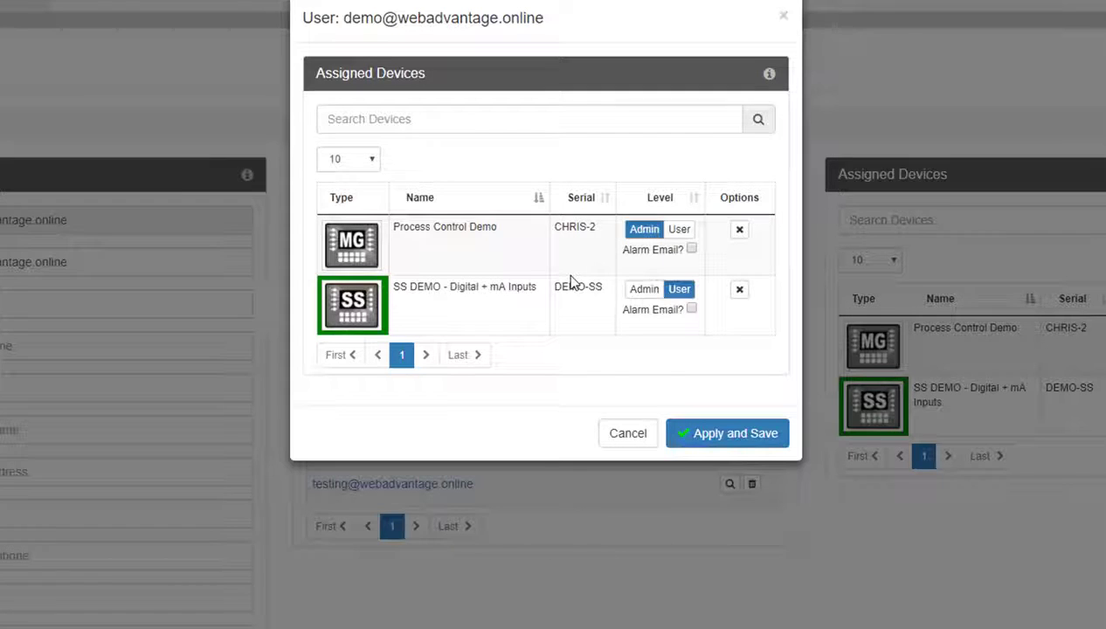
- Toggle Process Control Demo's access level and alarm e-mails, leaving them at Admin and off
click(678, 230)
click(645, 229)
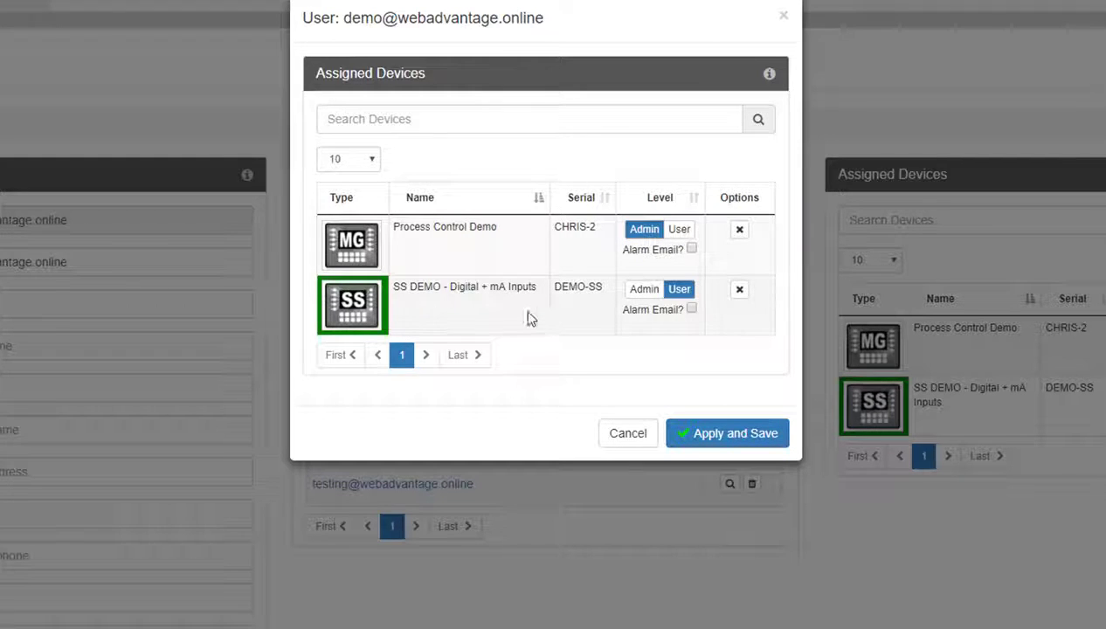
click(691, 250)
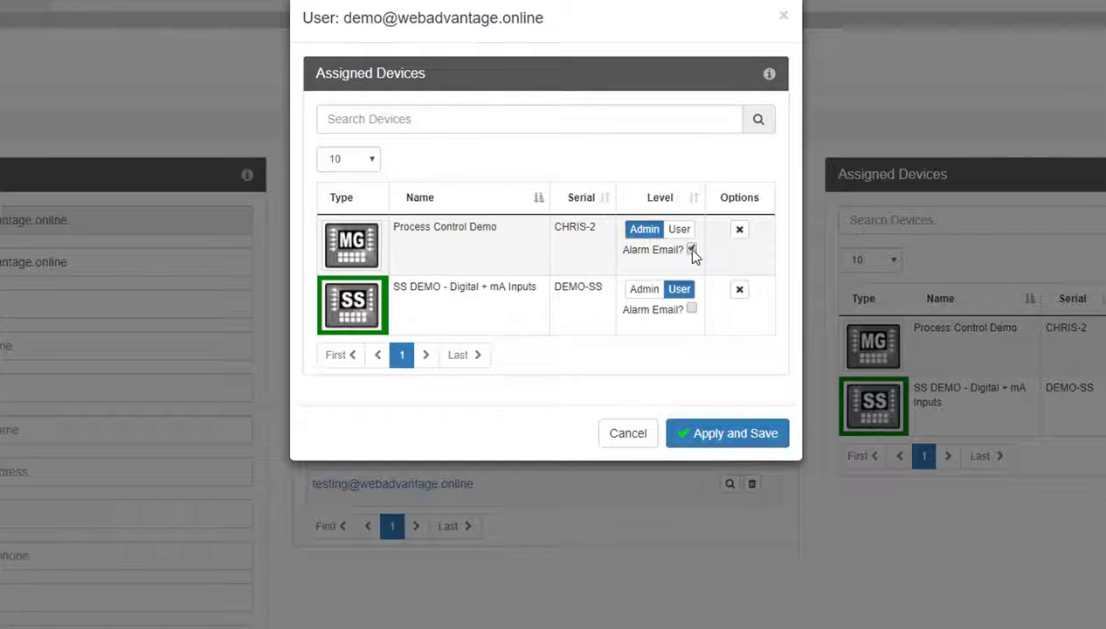
click(691, 250)
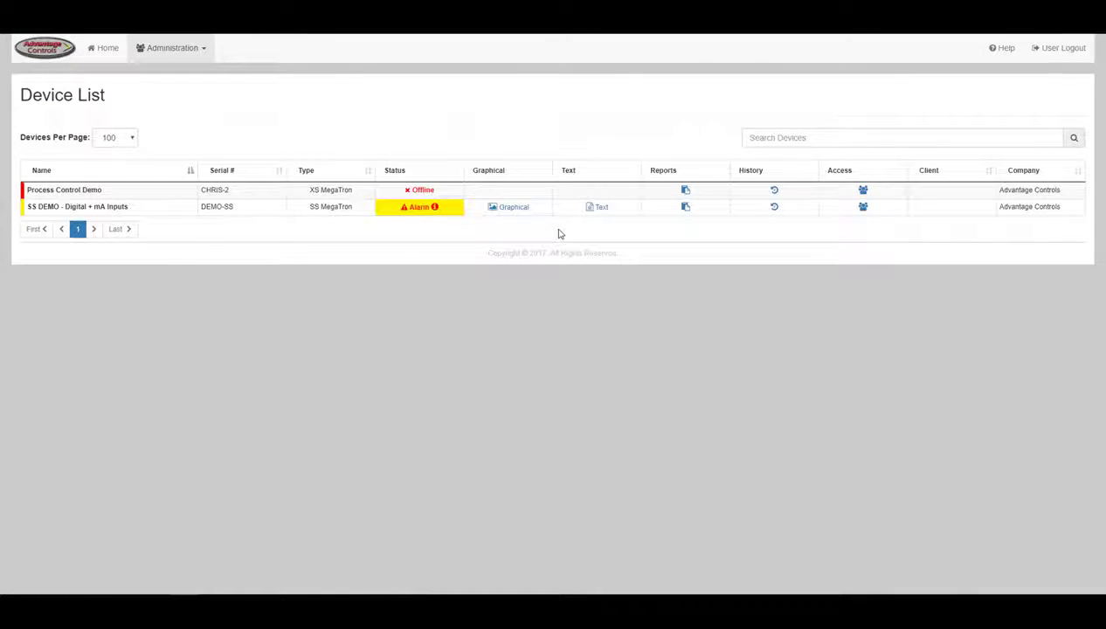
- Go to Administration > Manage Devices
click(192, 50)
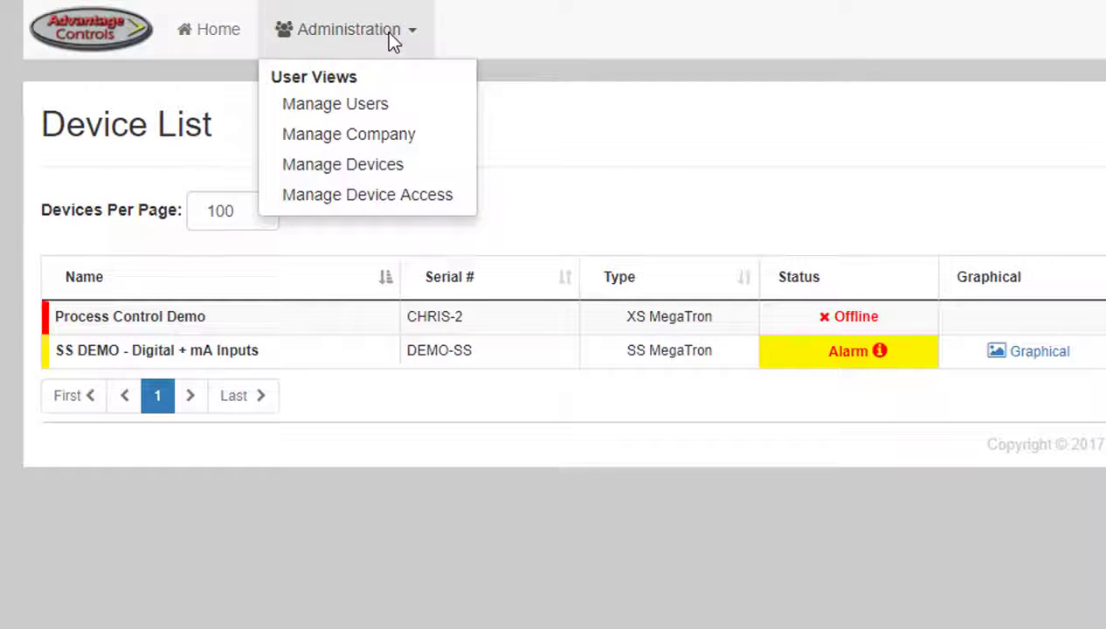
click(387, 171)
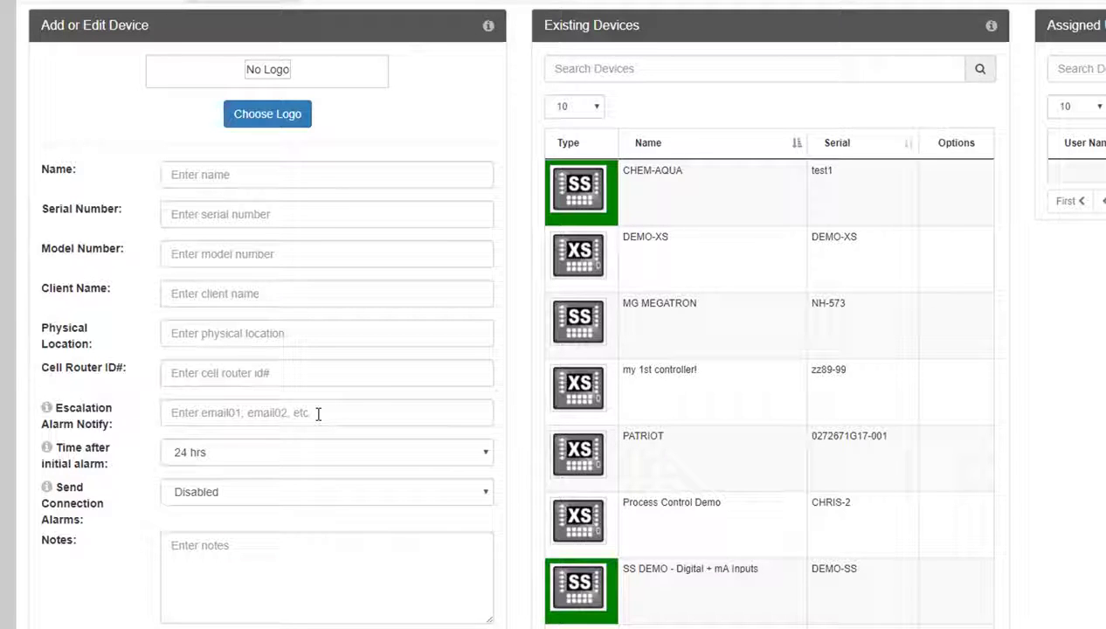
- Keep 24 hrs after initial alarm and connection alarms Disabled, then load PATRIOT into the form
click(317, 460)
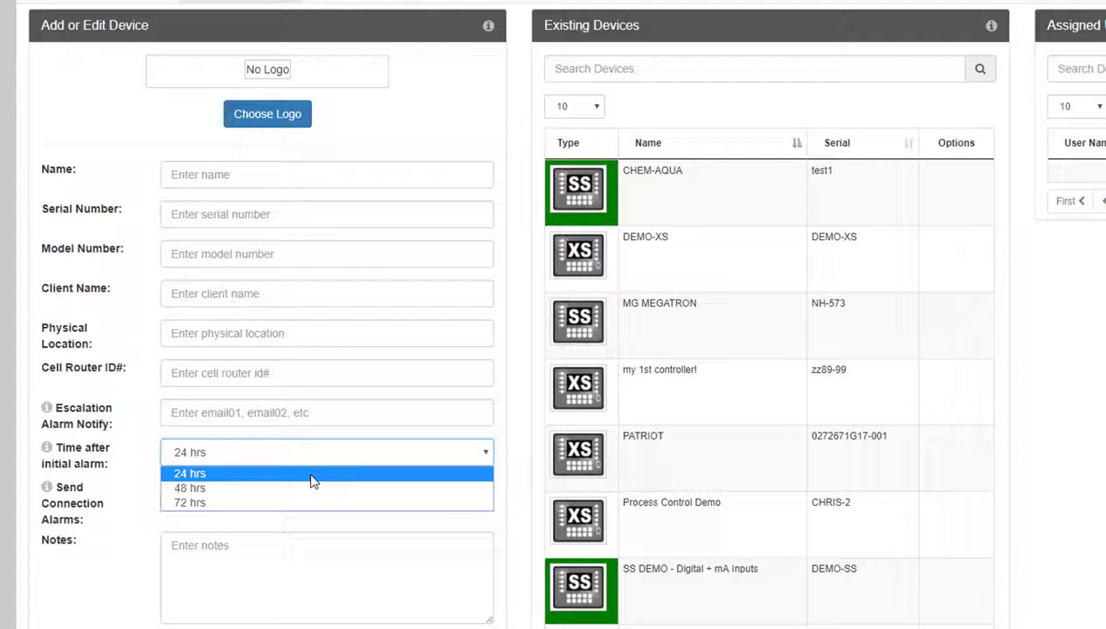
click(313, 476)
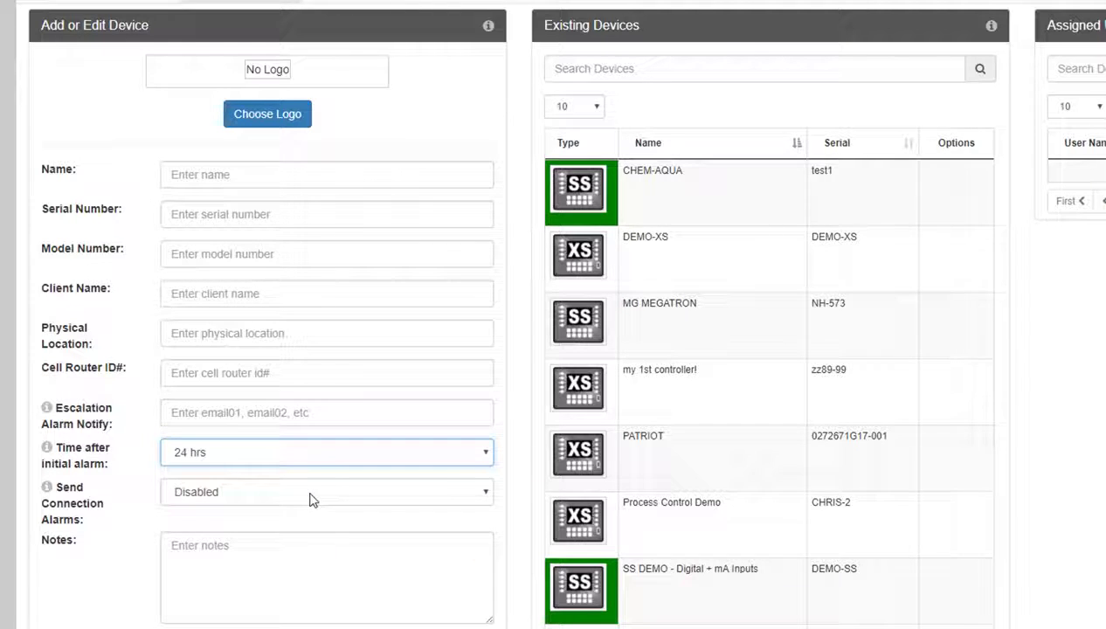
click(310, 494)
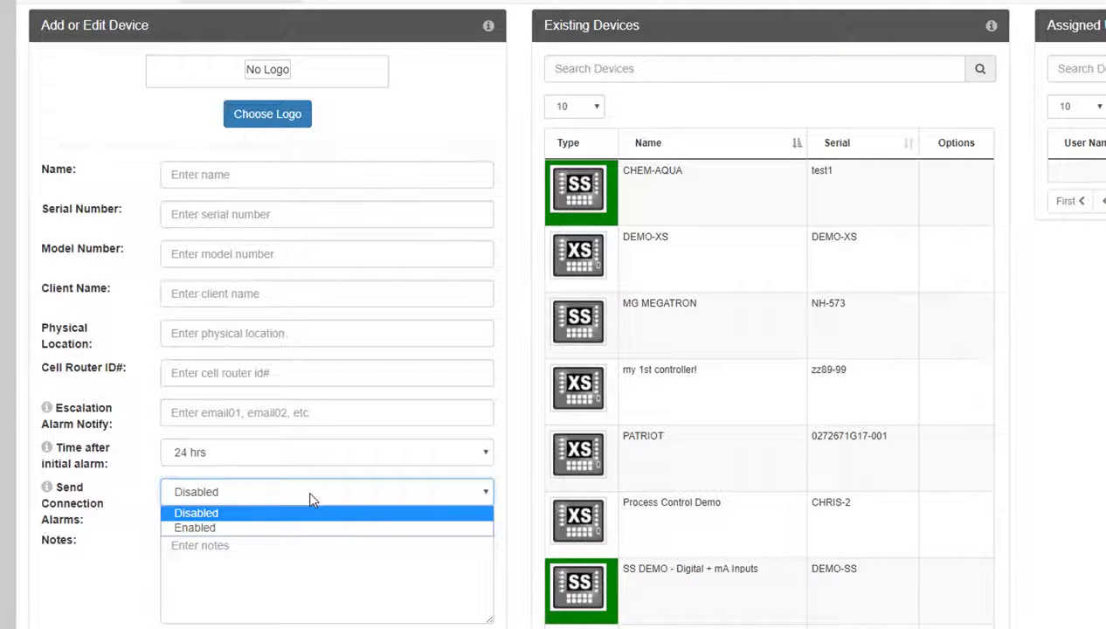
click(310, 497)
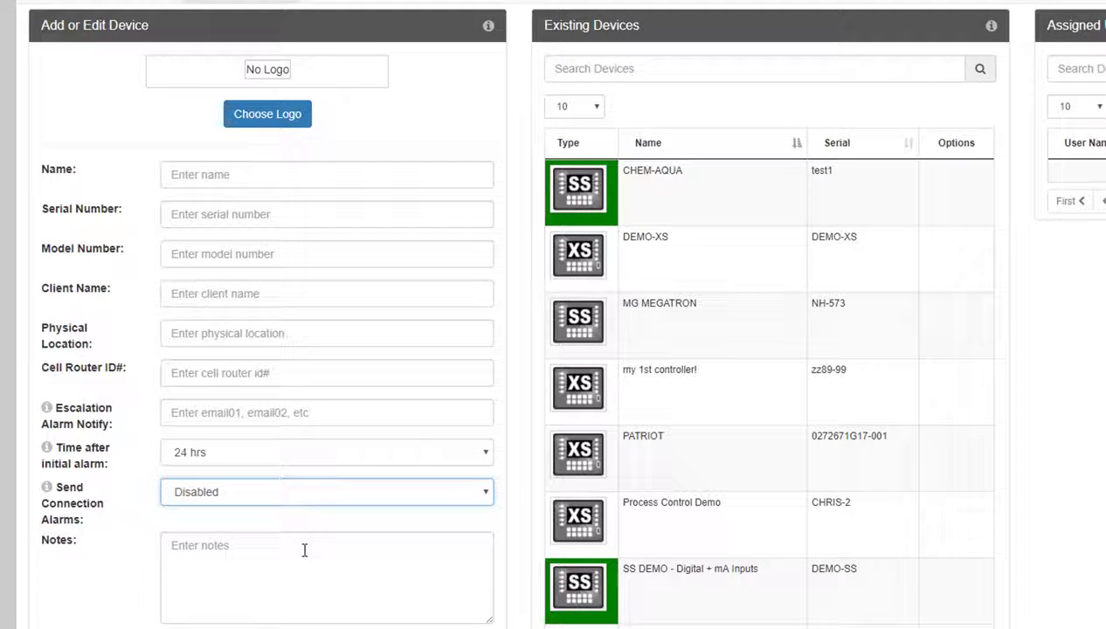
click(577, 455)
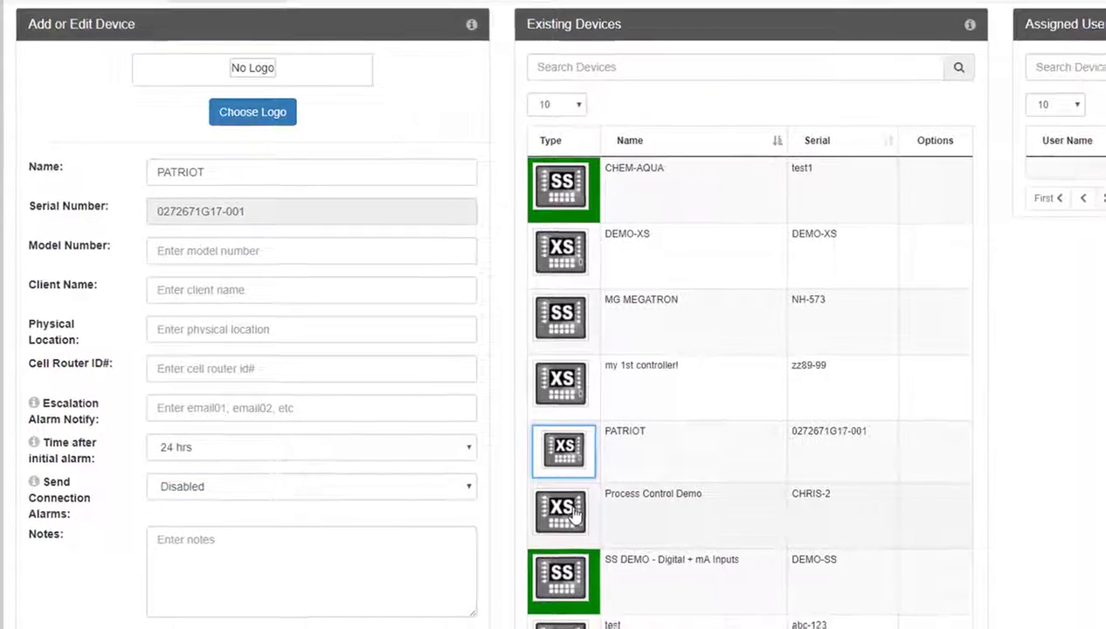
- Load Process Control Demo, leave the first user at Admin, and cancel removing that user
click(592, 519)
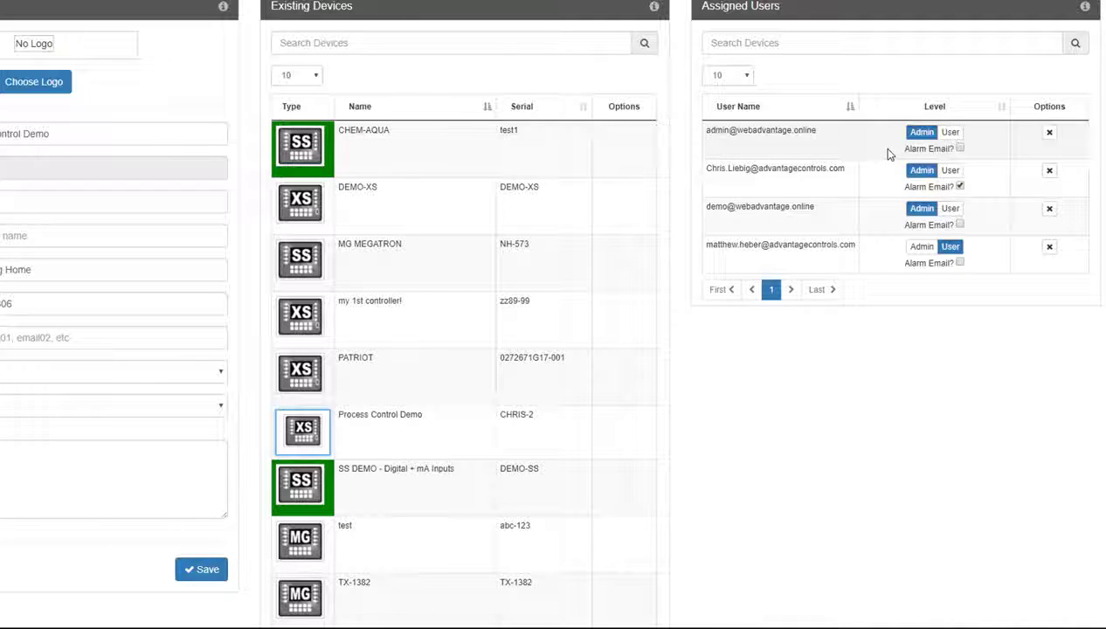
click(954, 134)
click(932, 134)
click(1049, 133)
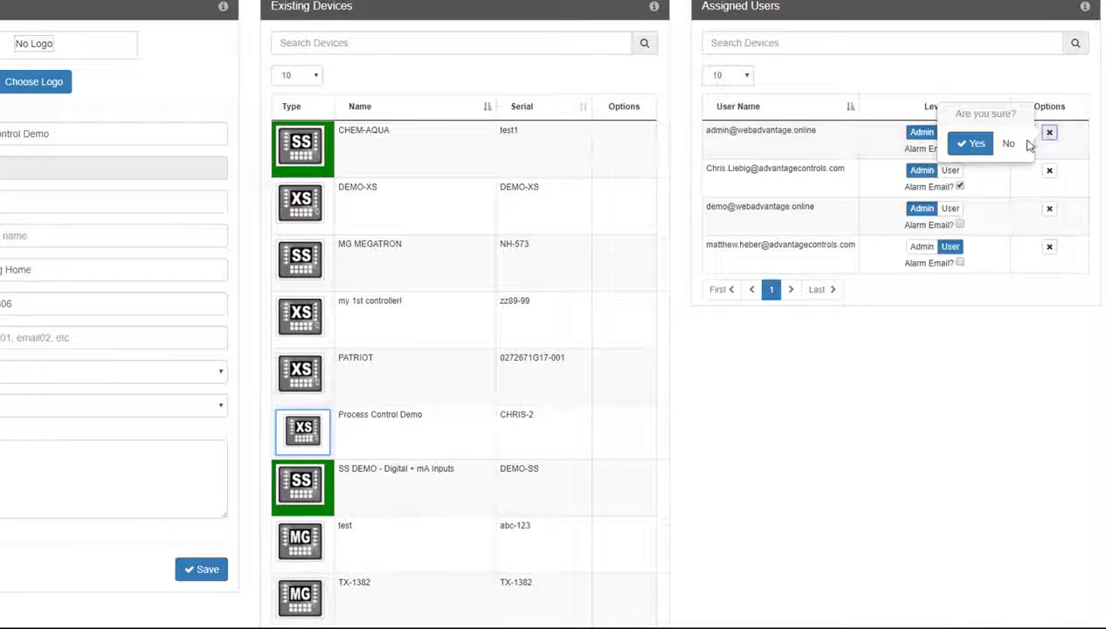
click(841, 382)
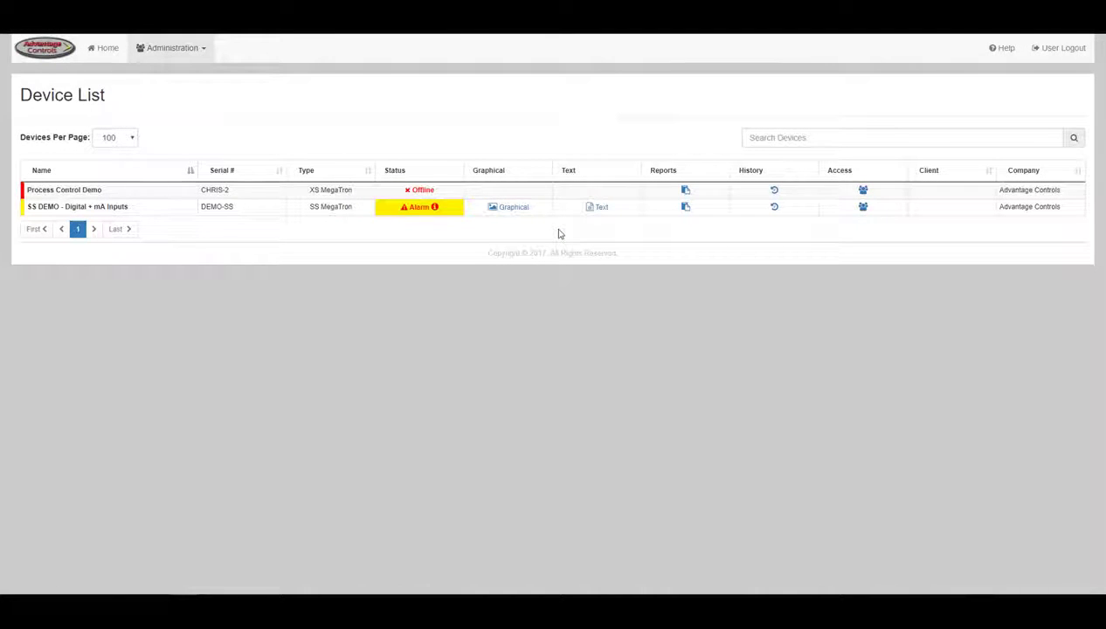
- Go to Administration > Manage Devices
click(192, 49)
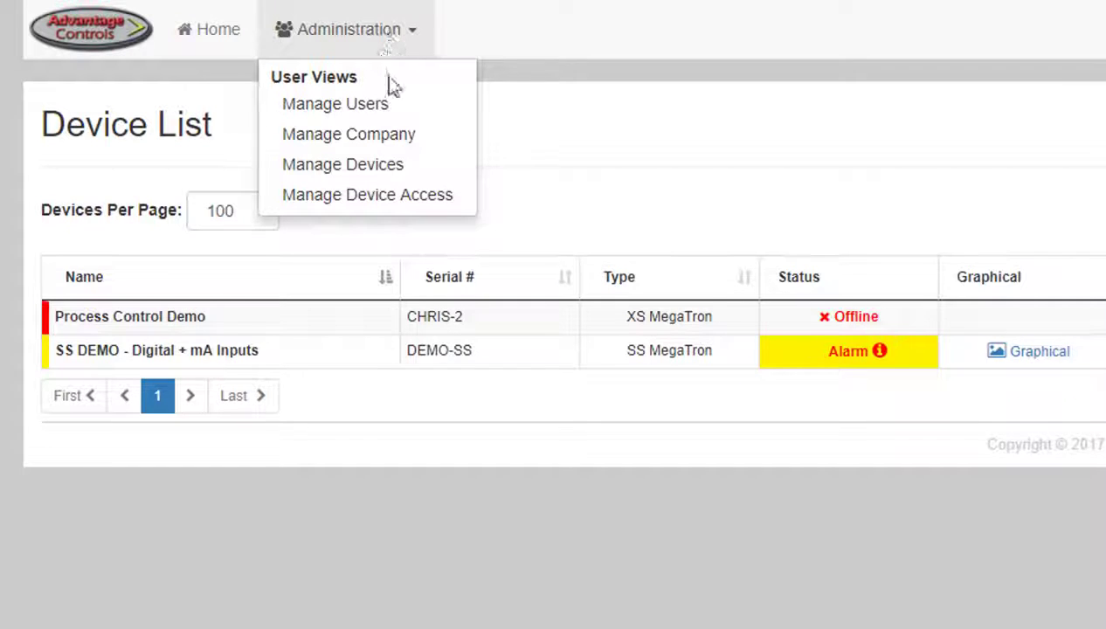
click(387, 170)
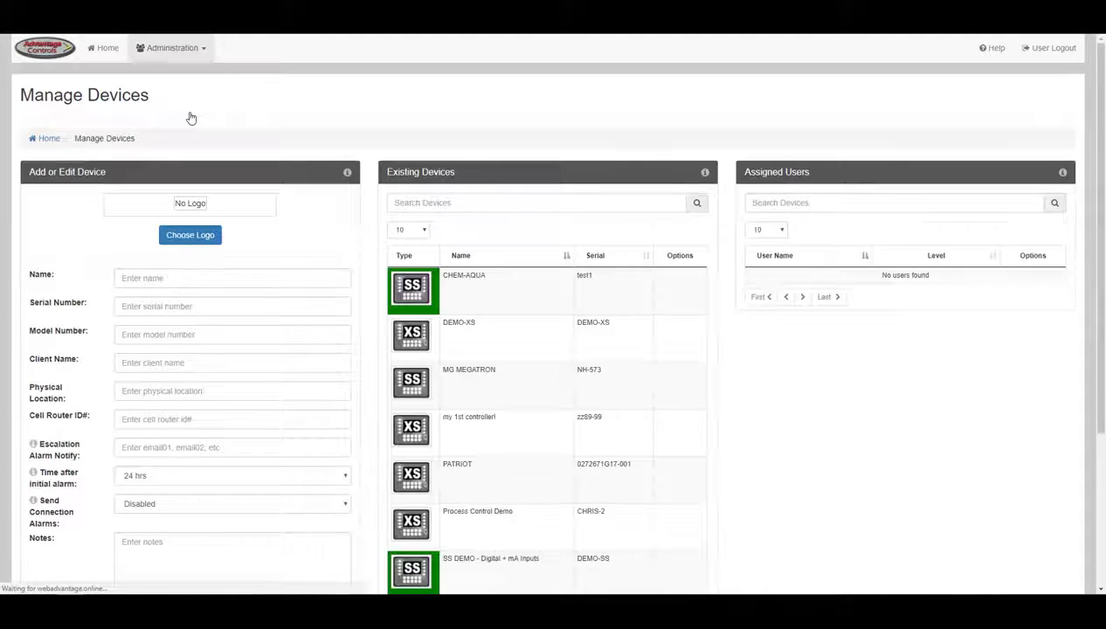
scroll(190, 118, down, 2)
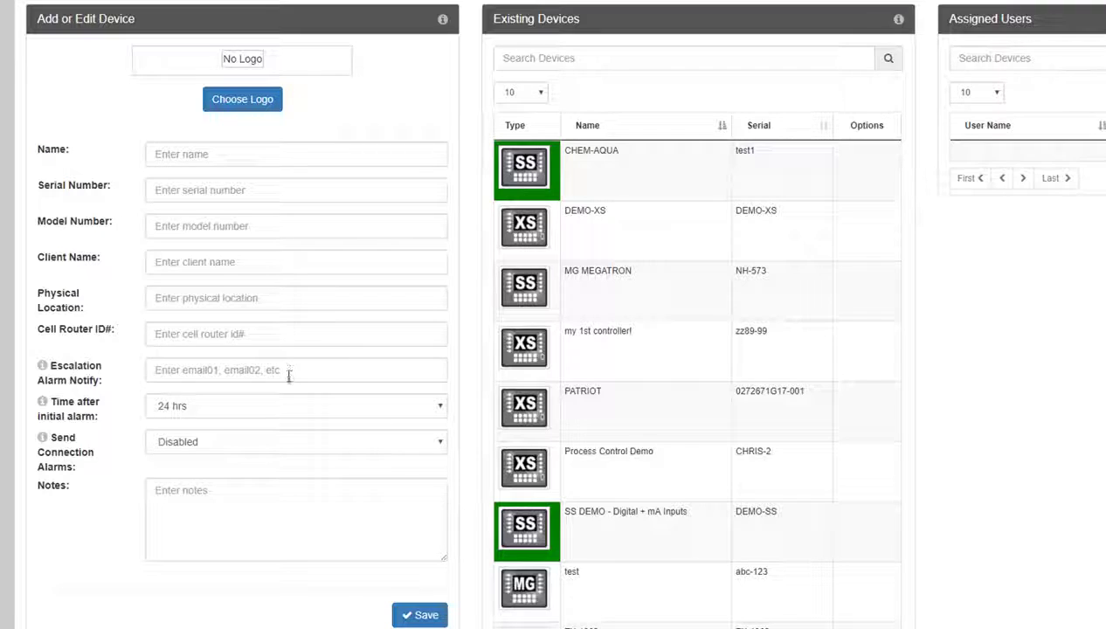
- Leave alarm timing at 24 hrs and connection alarms Disabled, then load Process Control Demo
click(287, 413)
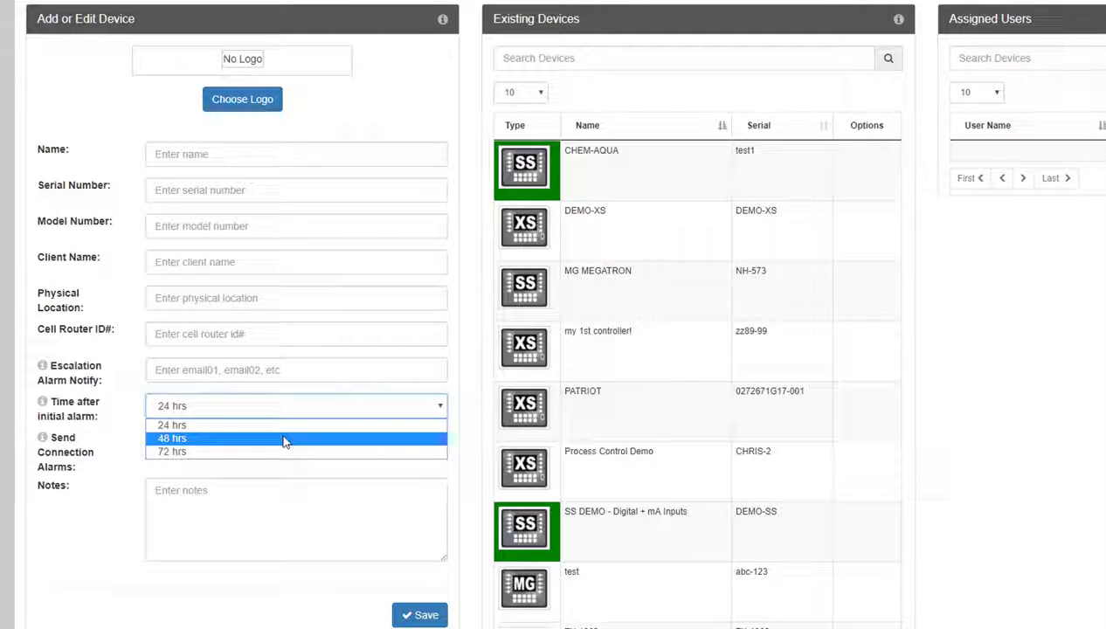
key(Escape)
click(283, 448)
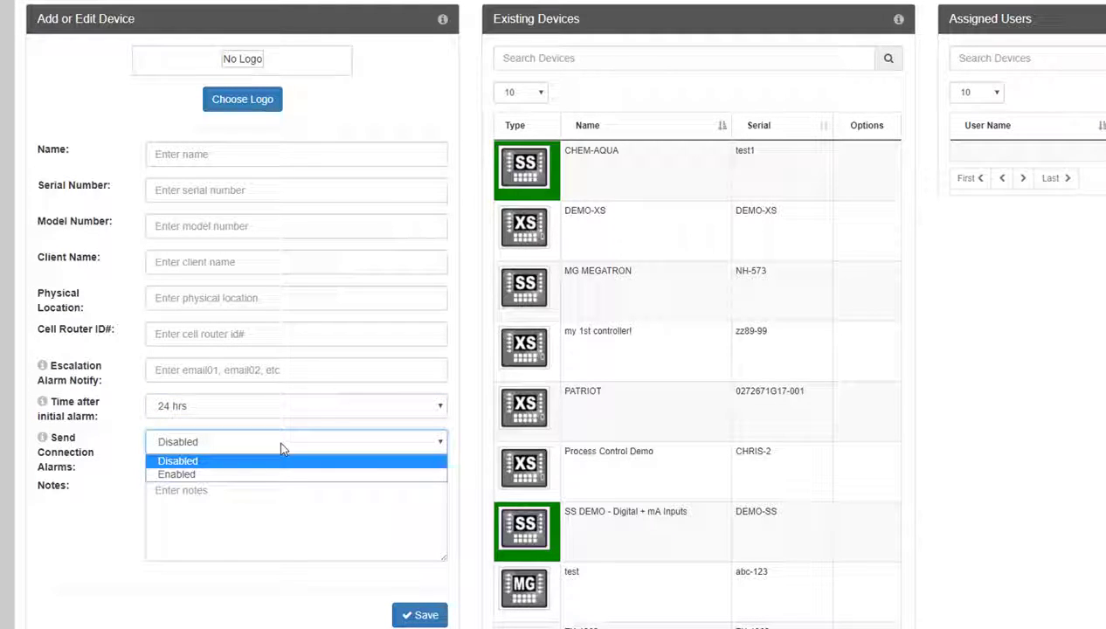
key(Escape)
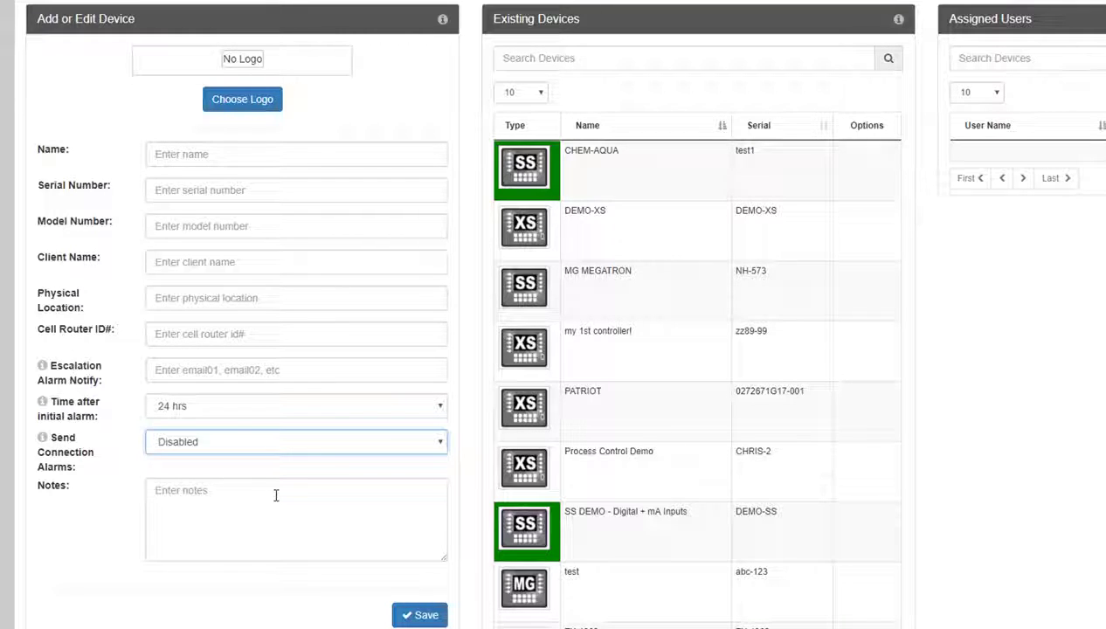
click(538, 466)
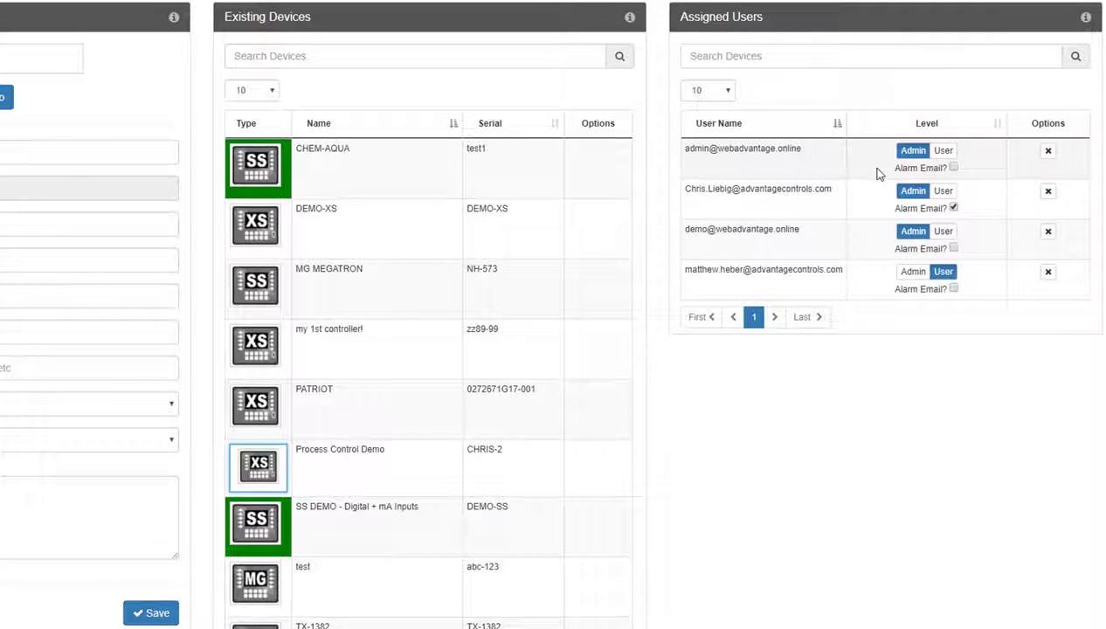
- Toggle the first user's level back to Admin, toggle its Alarm Email, and click its remove button
click(947, 153)
click(922, 152)
click(953, 168)
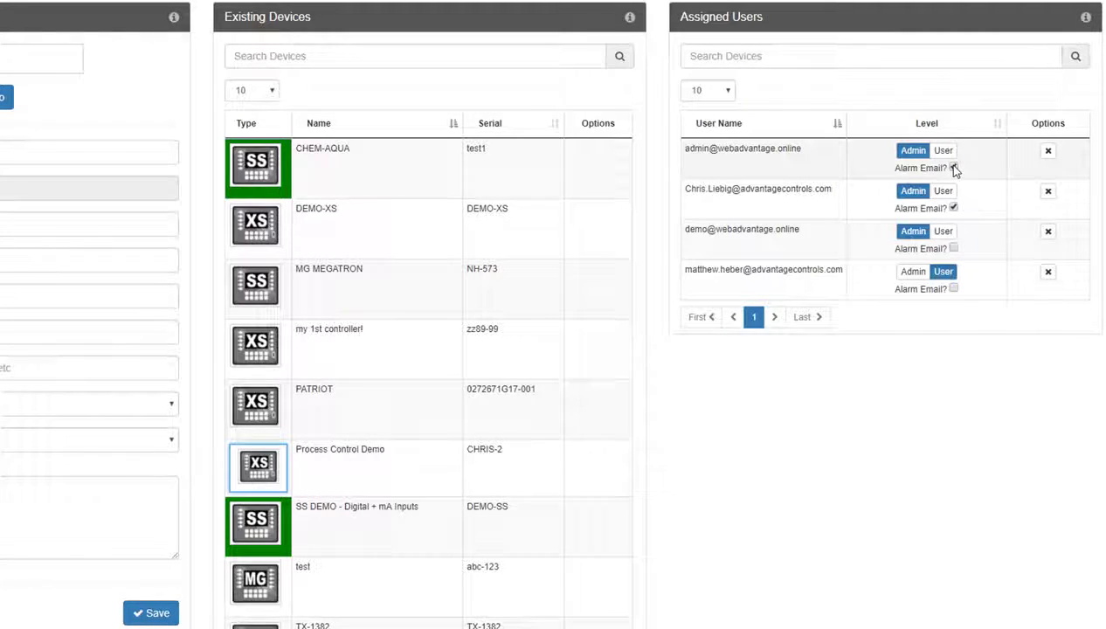
click(1049, 158)
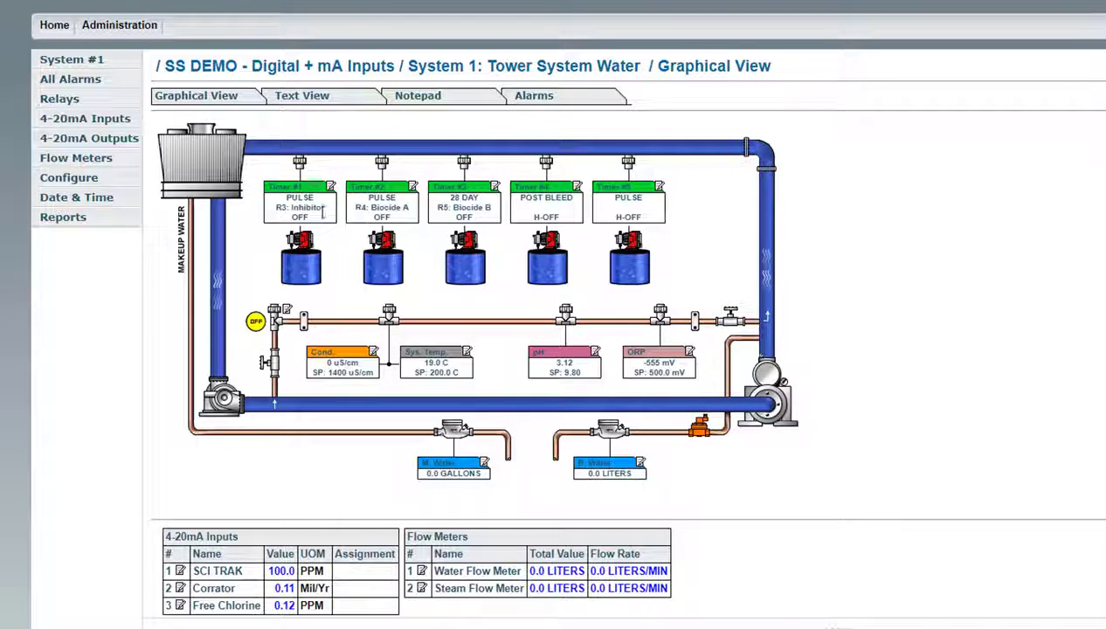
click(99, 180)
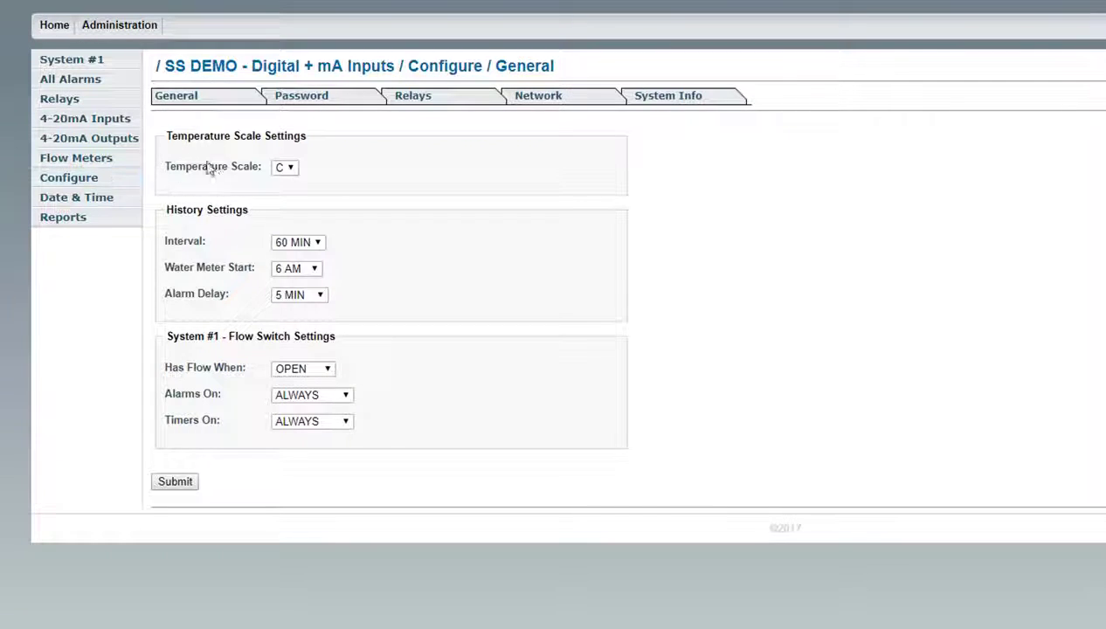
click(309, 106)
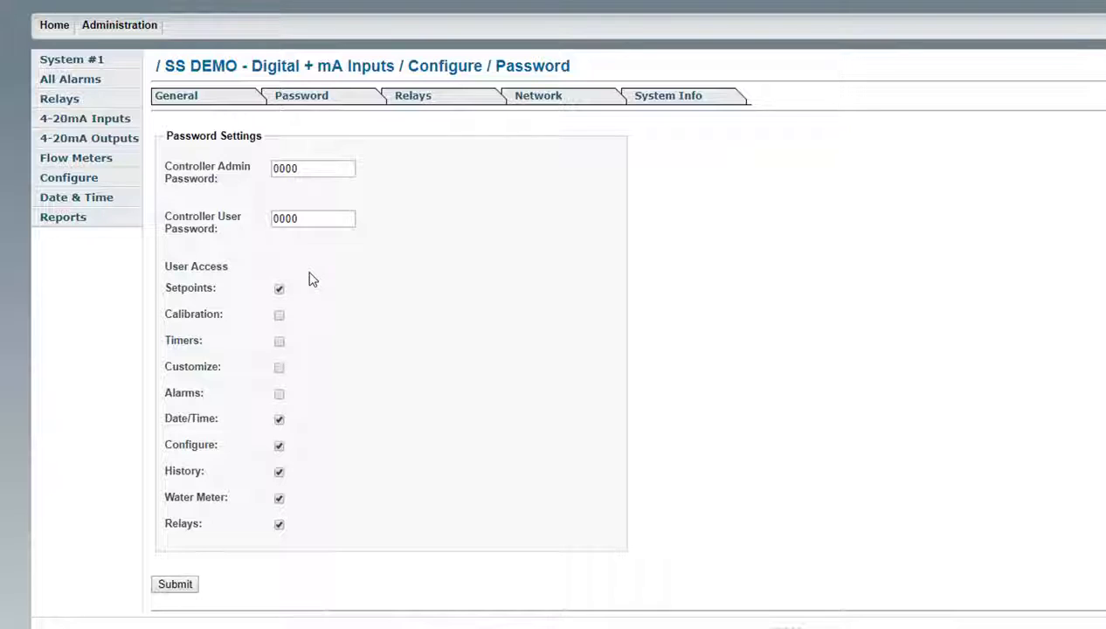
double_click(273, 217)
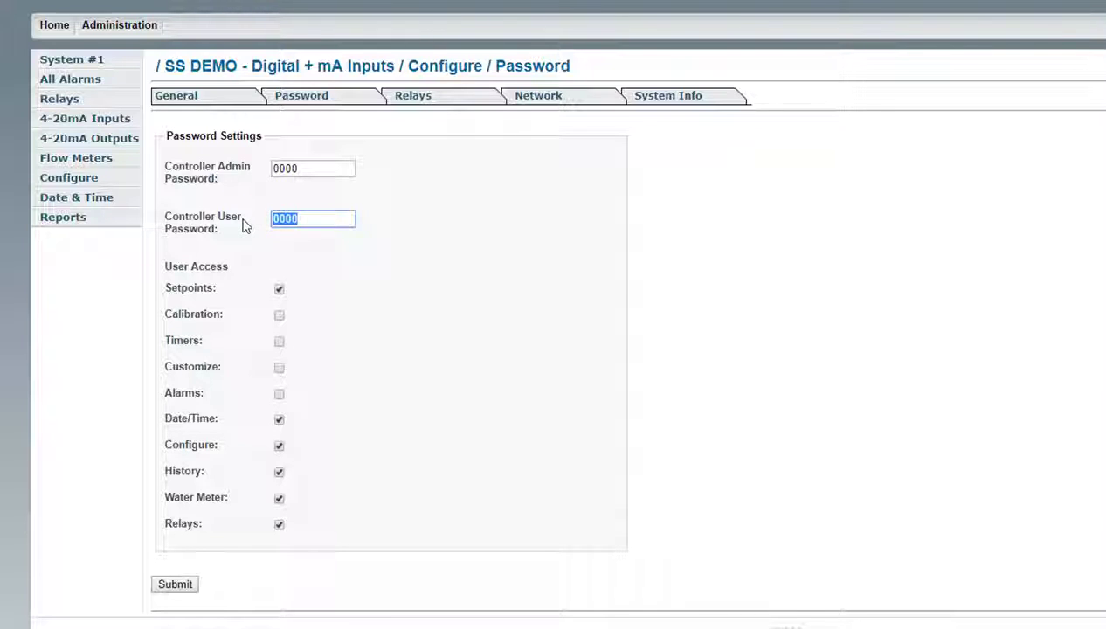
text(1234)
click(279, 342)
click(279, 370)
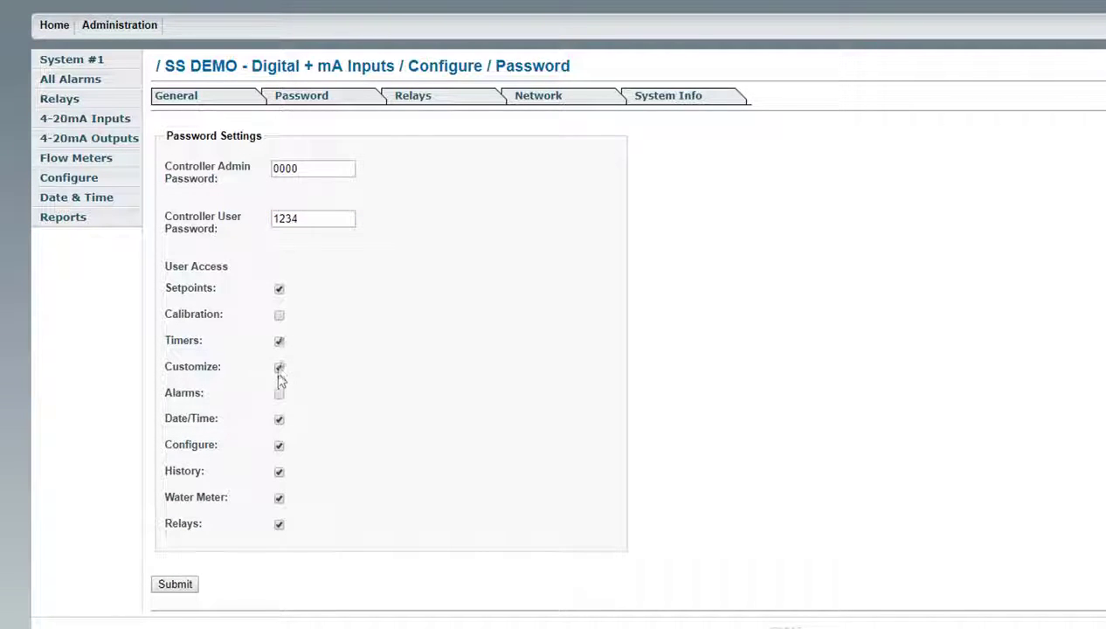
click(279, 395)
click(280, 396)
click(278, 372)
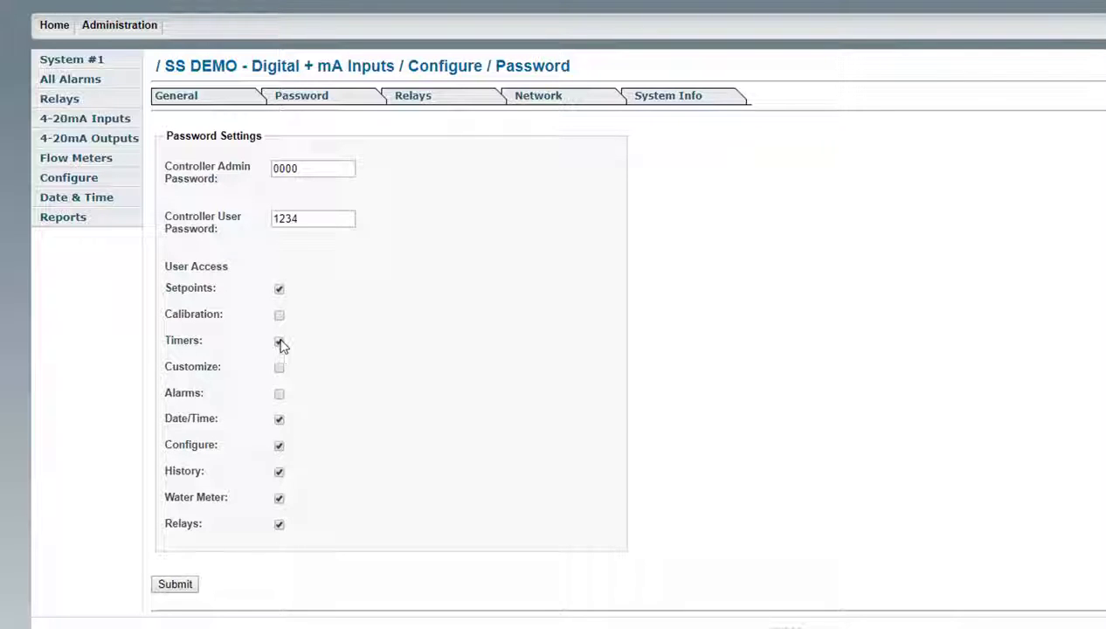
click(280, 343)
double_click(303, 219)
text(0000)
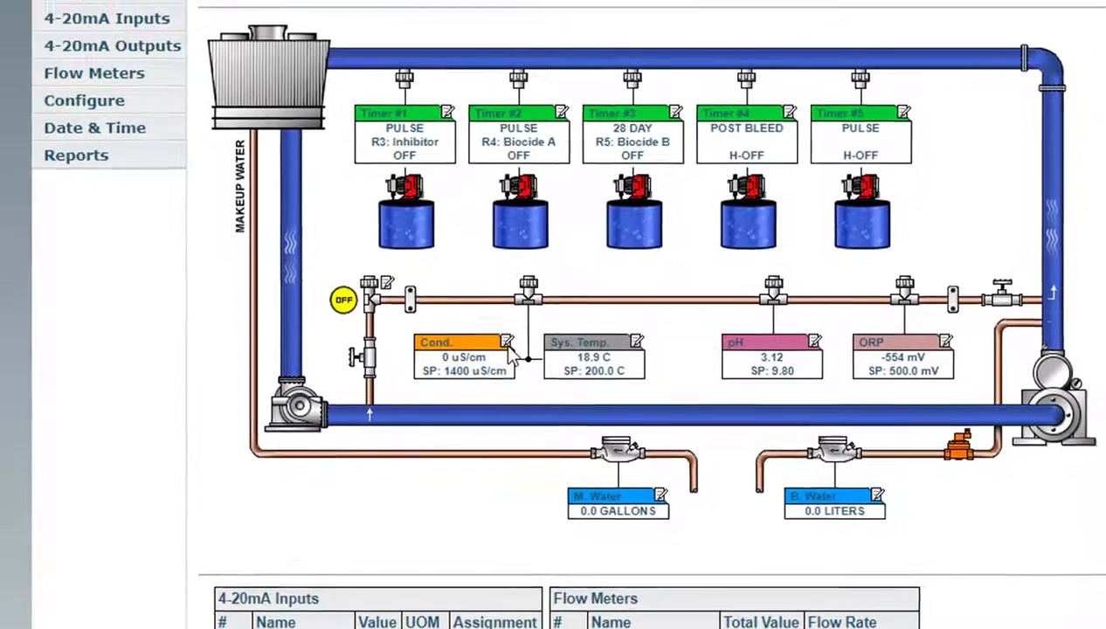
- Open the Cond. sensor settings and keep the Low Alarm at DISP/REM
click(517, 337)
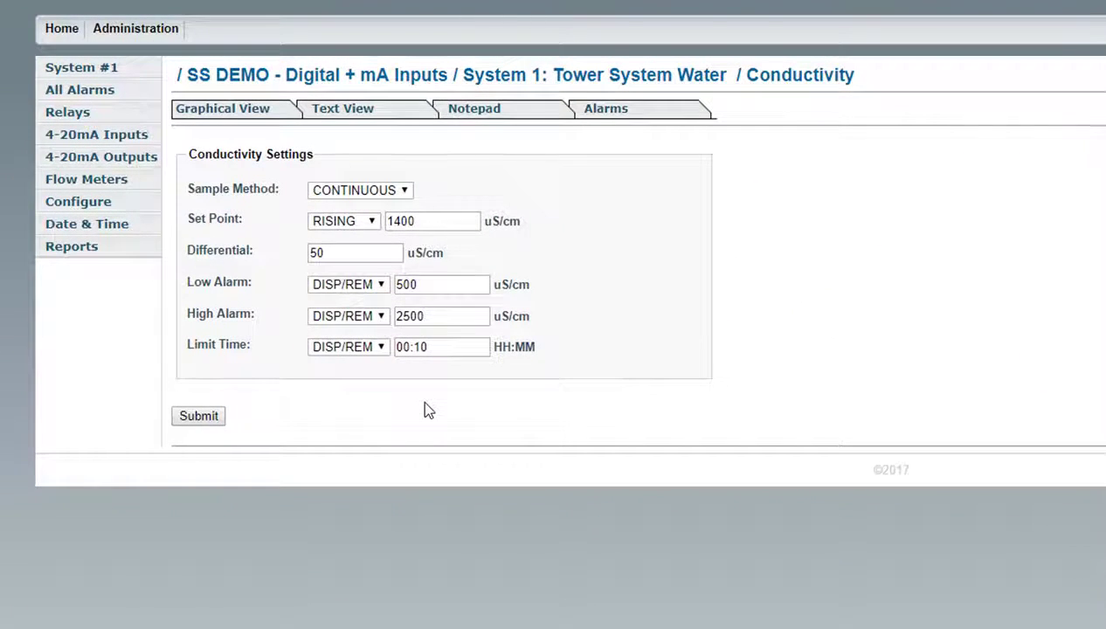
click(378, 288)
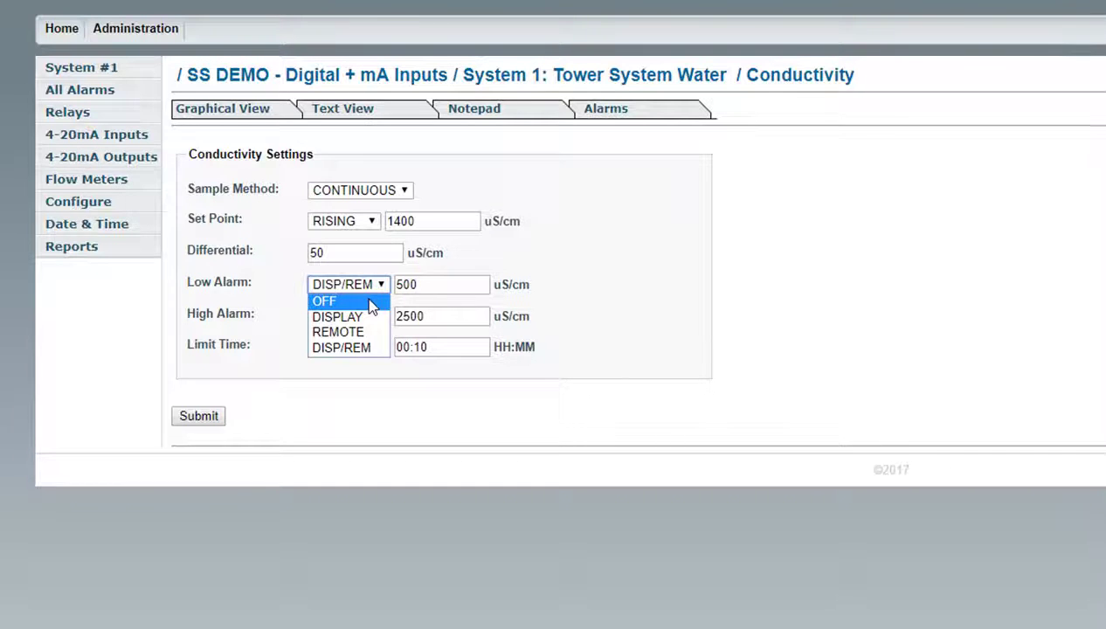
click(370, 350)
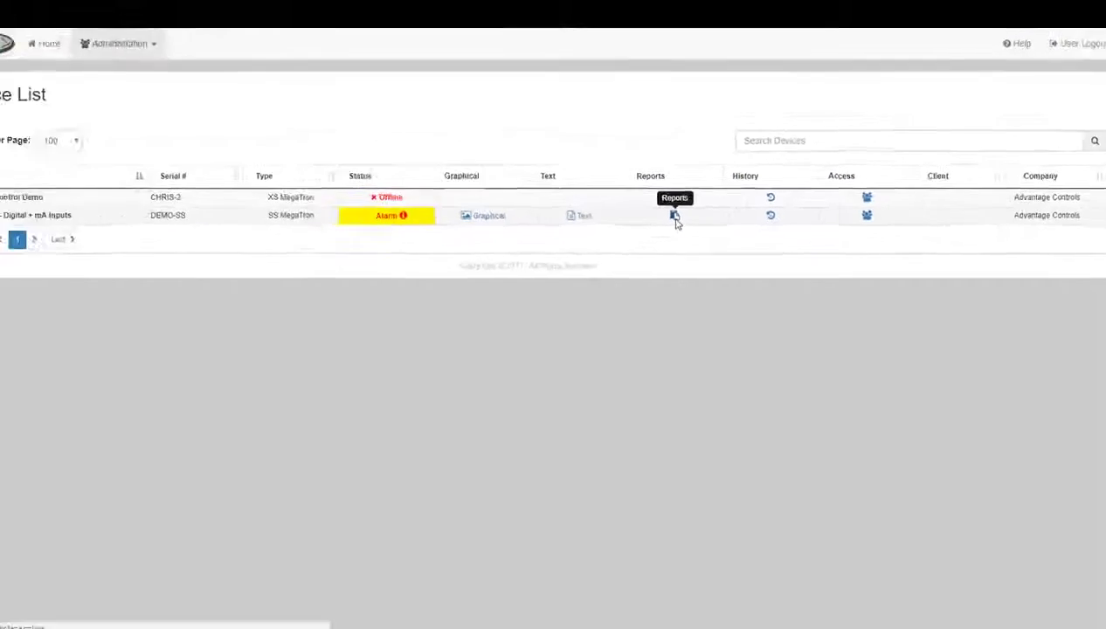
click(673, 216)
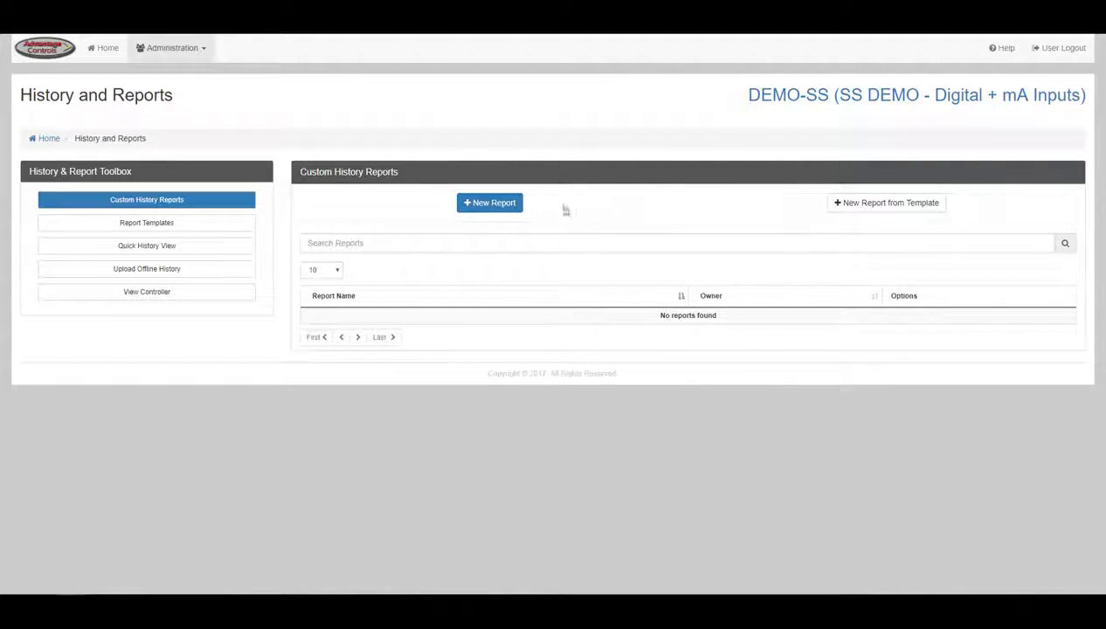
click(506, 209)
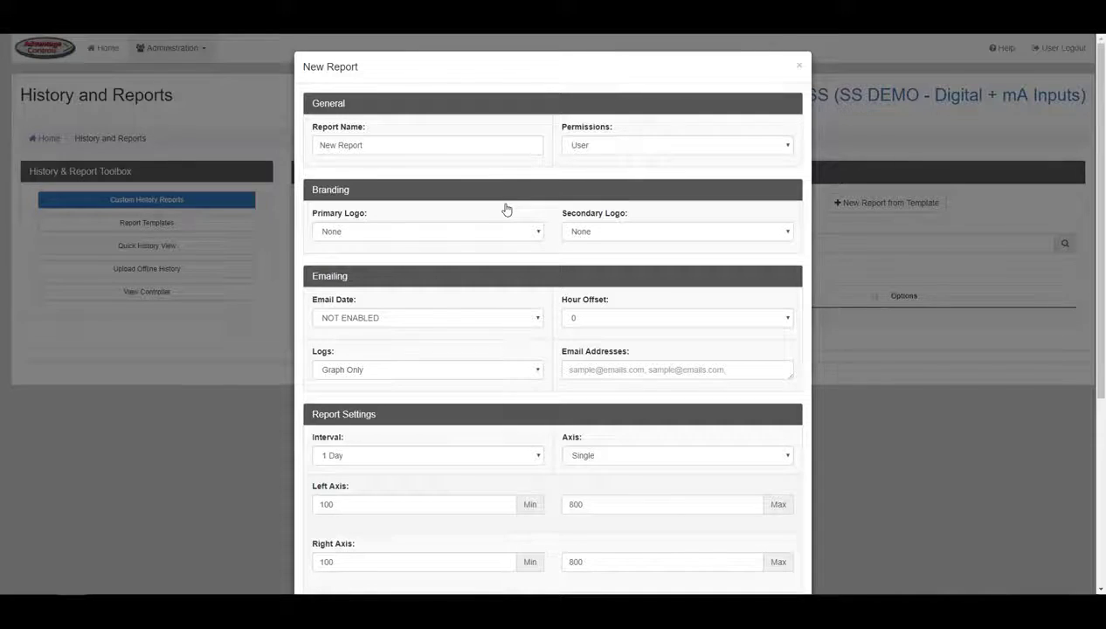
click(499, 149)
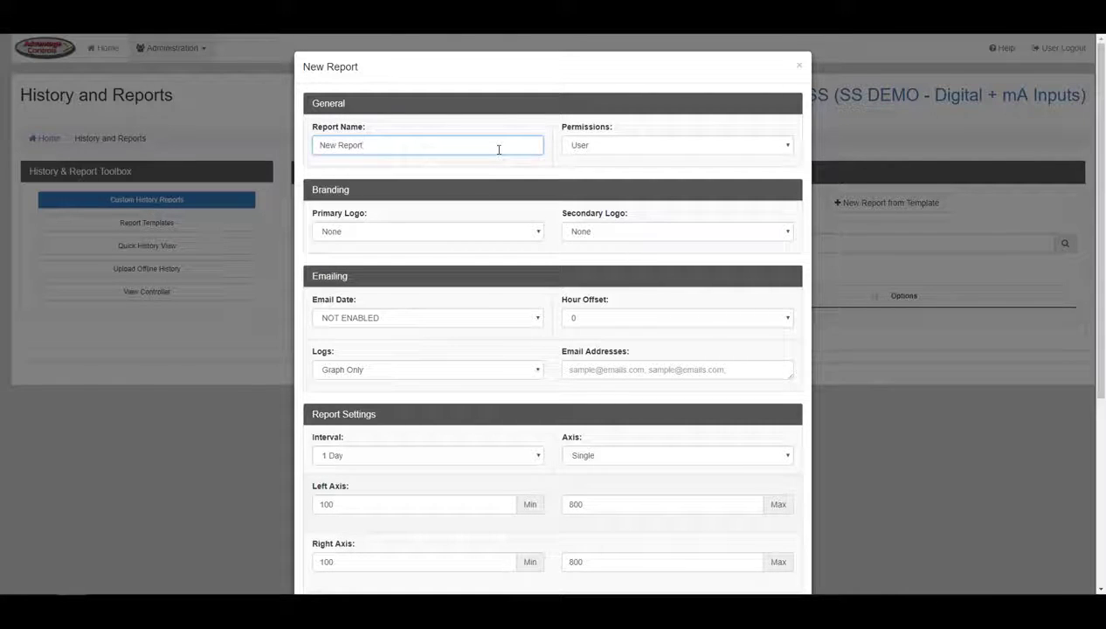
click(579, 150)
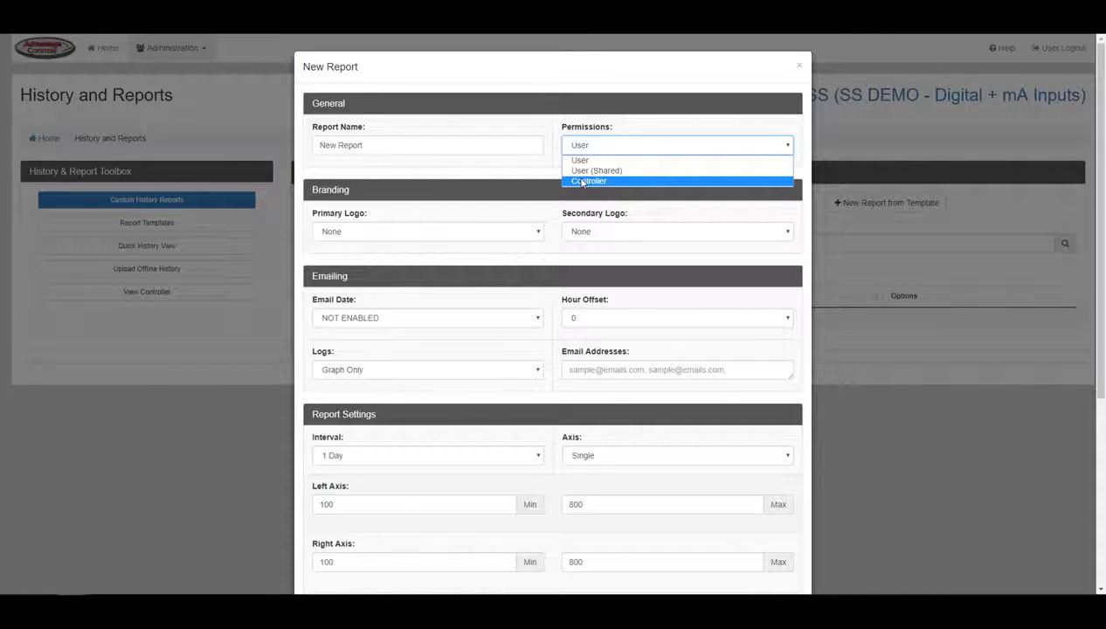
click(548, 173)
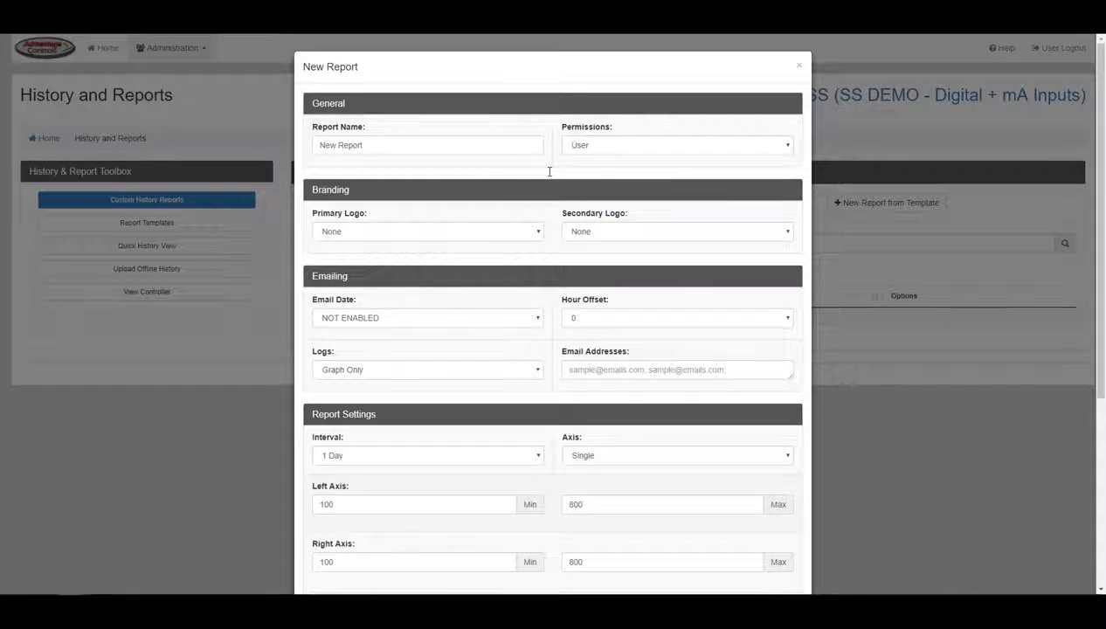
click(540, 231)
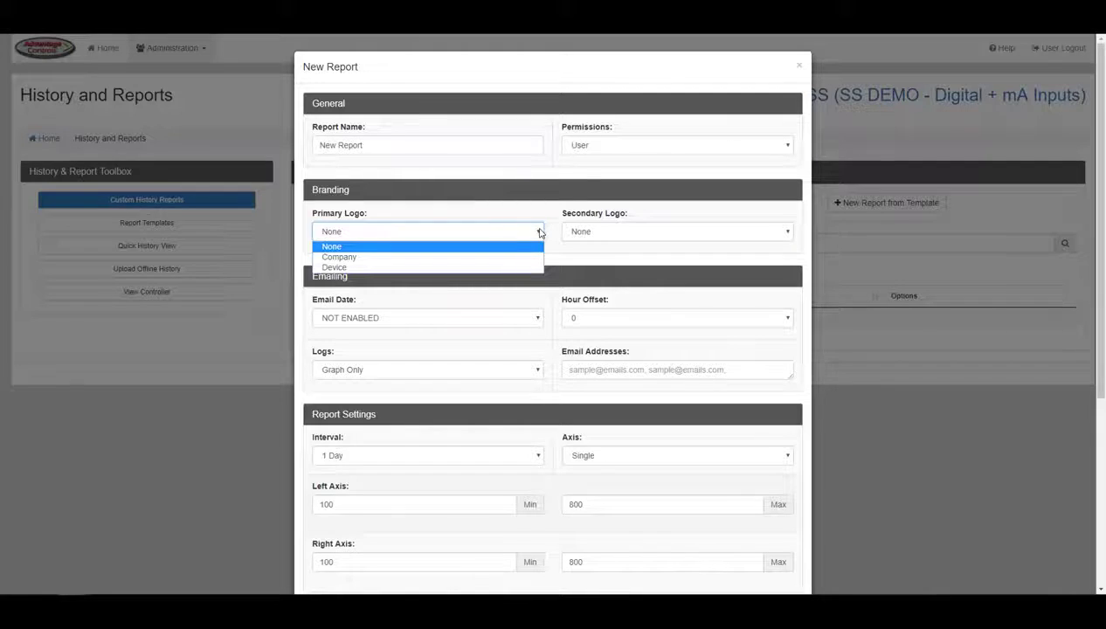
click(533, 247)
click(585, 234)
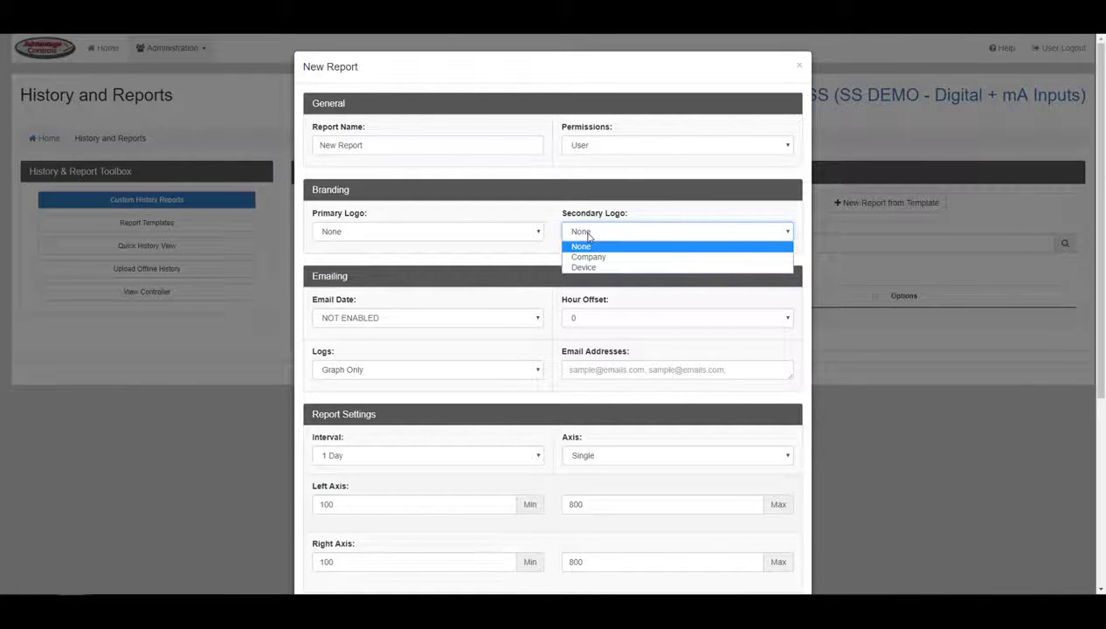
click(588, 234)
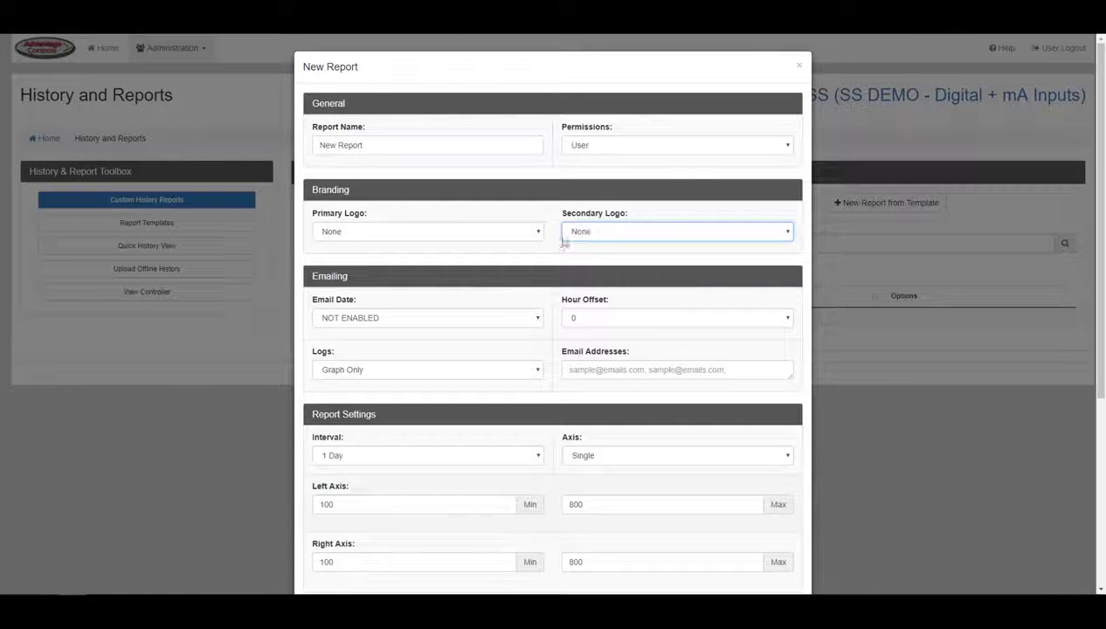
scroll(558, 244, down, 2)
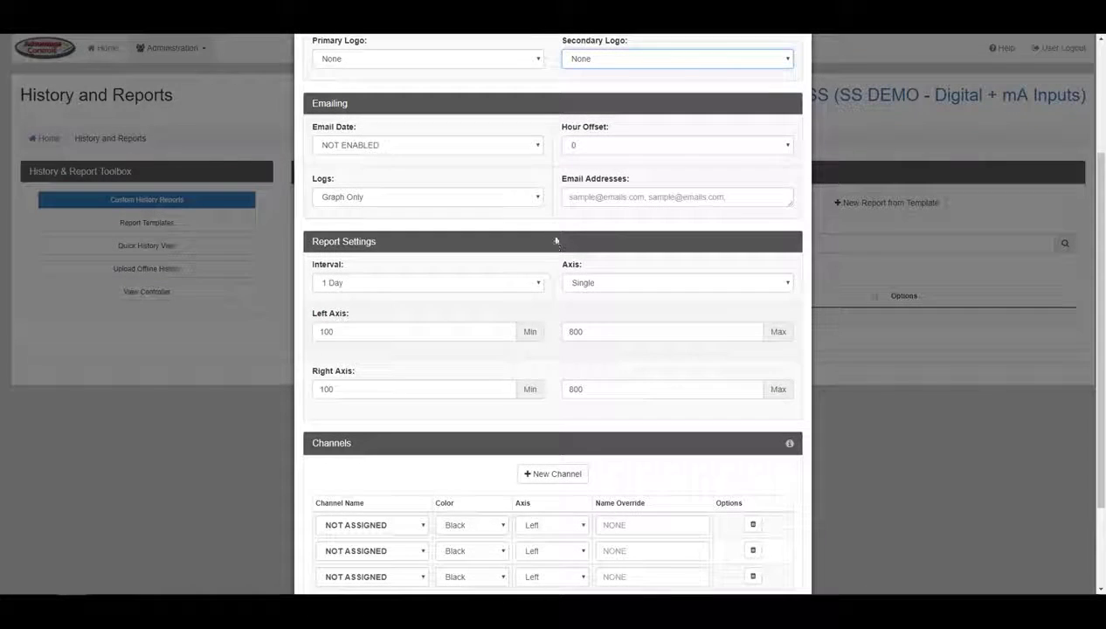
- Email the report from 2017-08-16 with hour offset 8 as Graph Only
click(535, 147)
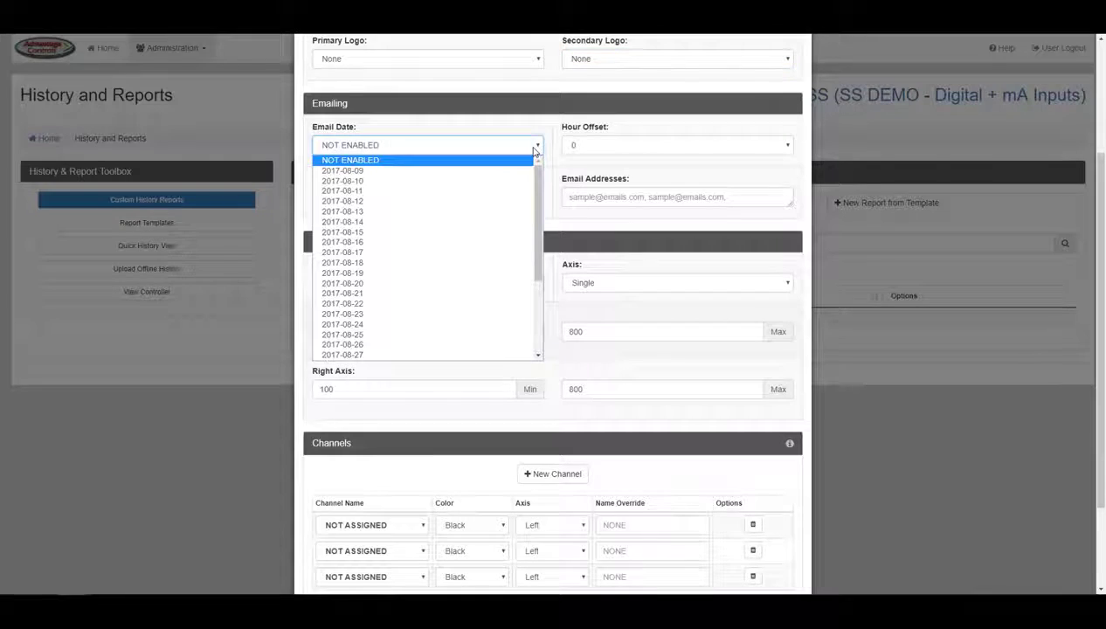
click(512, 242)
click(592, 150)
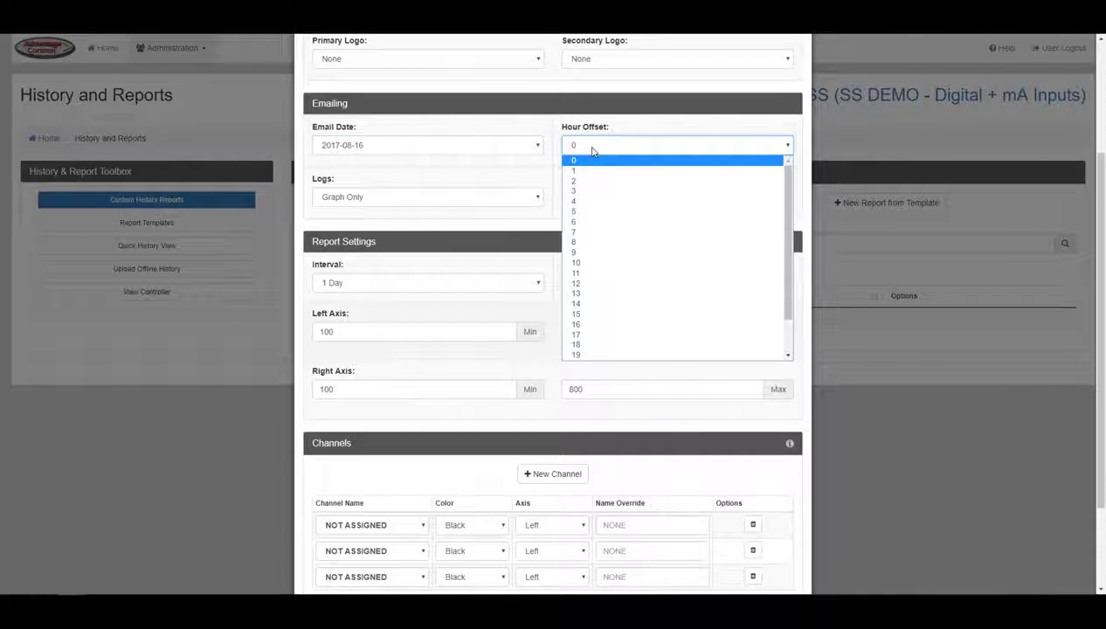
click(585, 242)
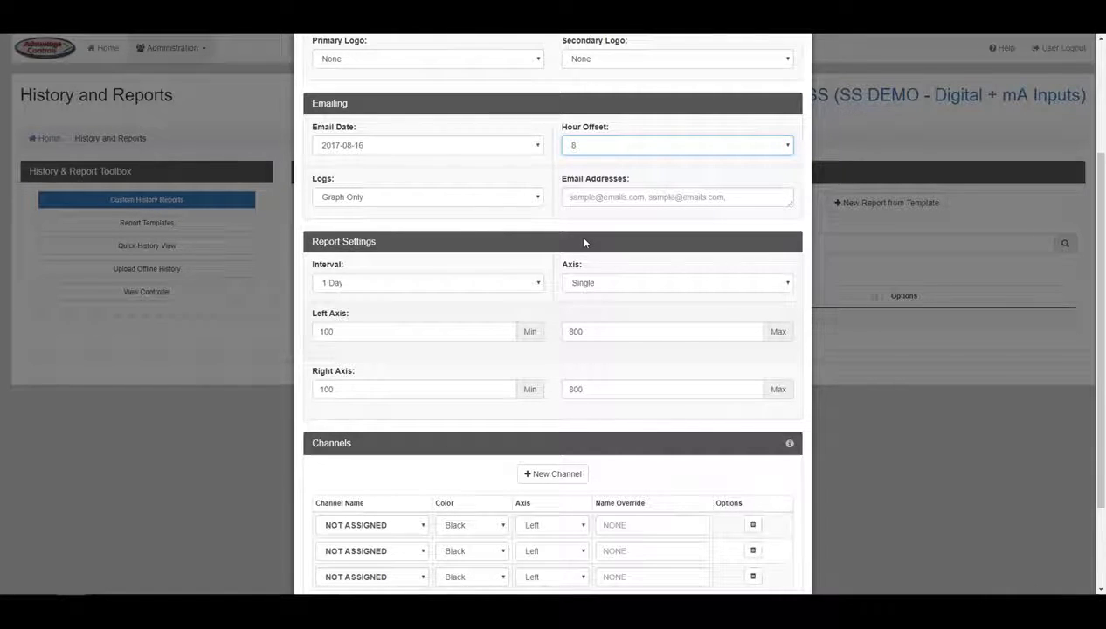
click(523, 206)
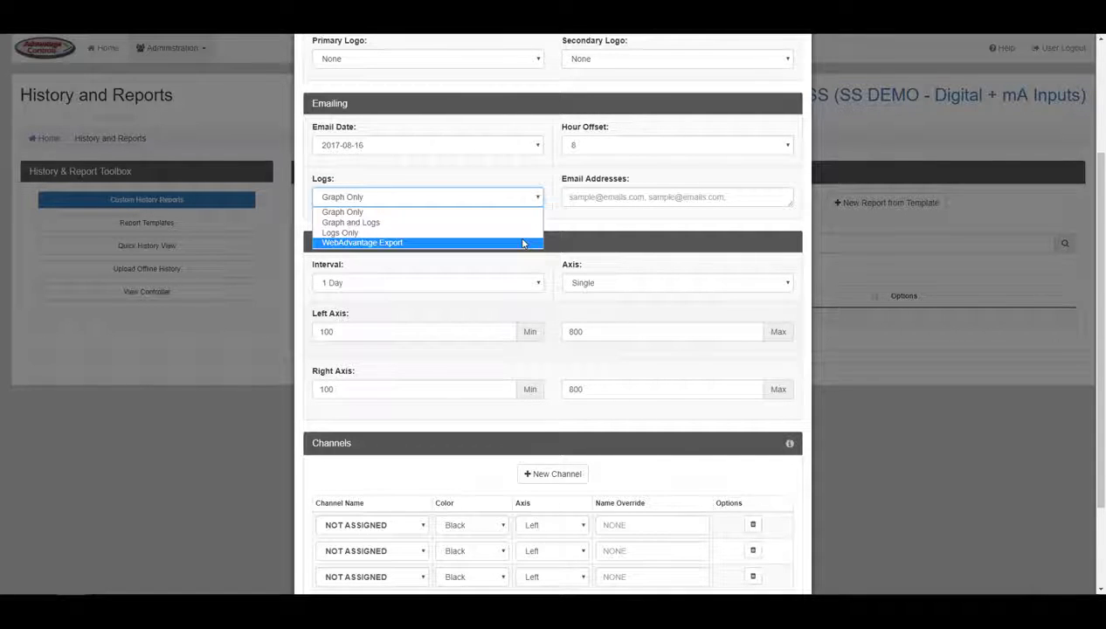
click(566, 221)
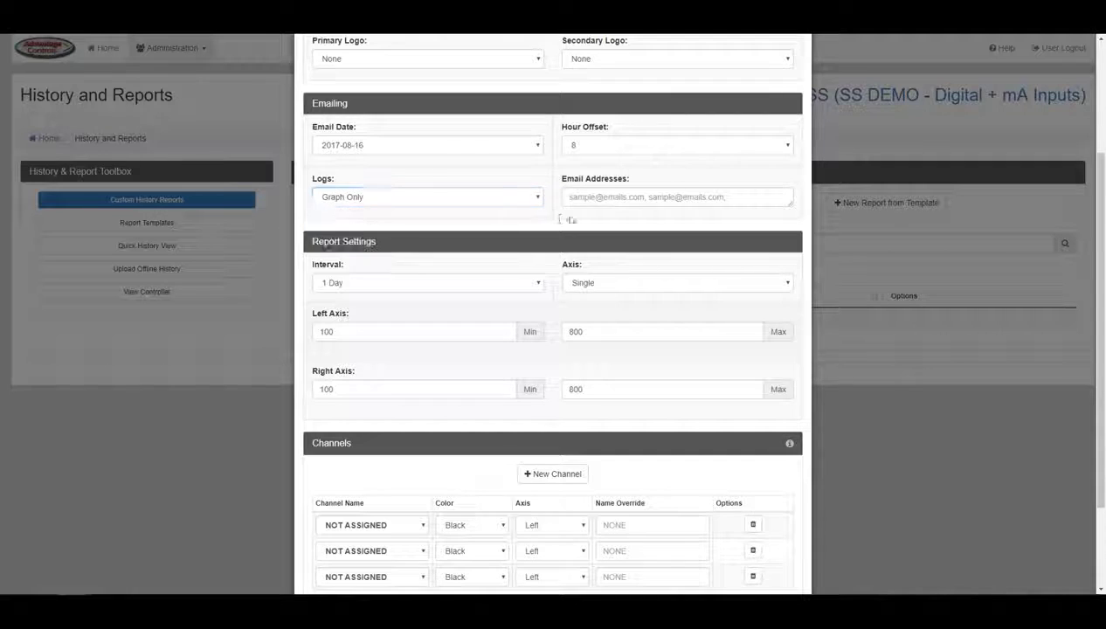
click(598, 197)
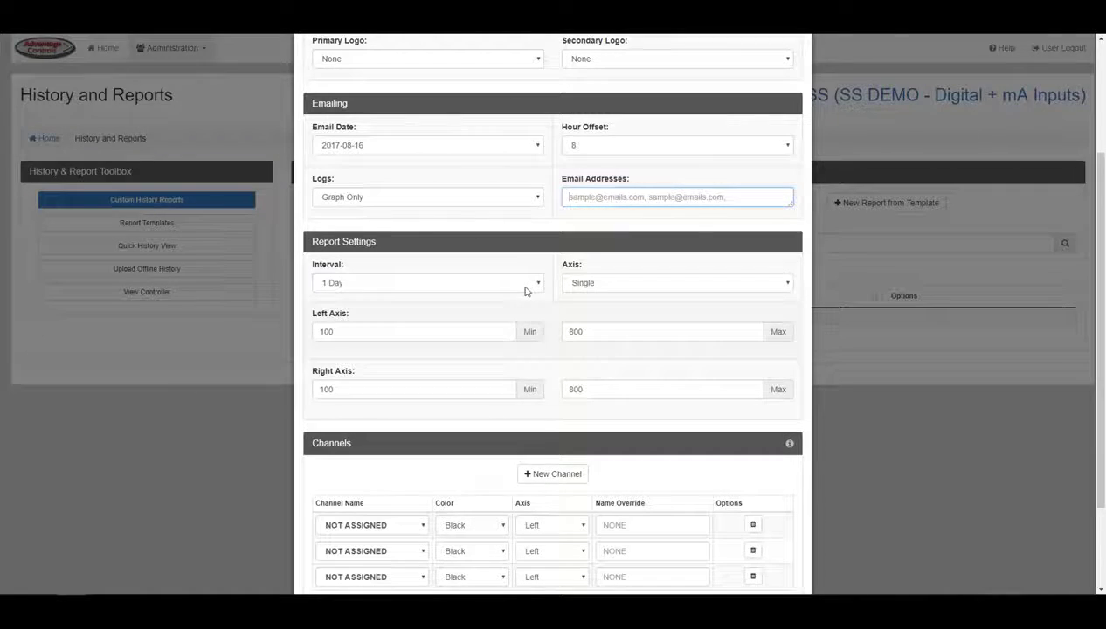
- Set the report interval to 7 Days with a single graph axis
click(526, 285)
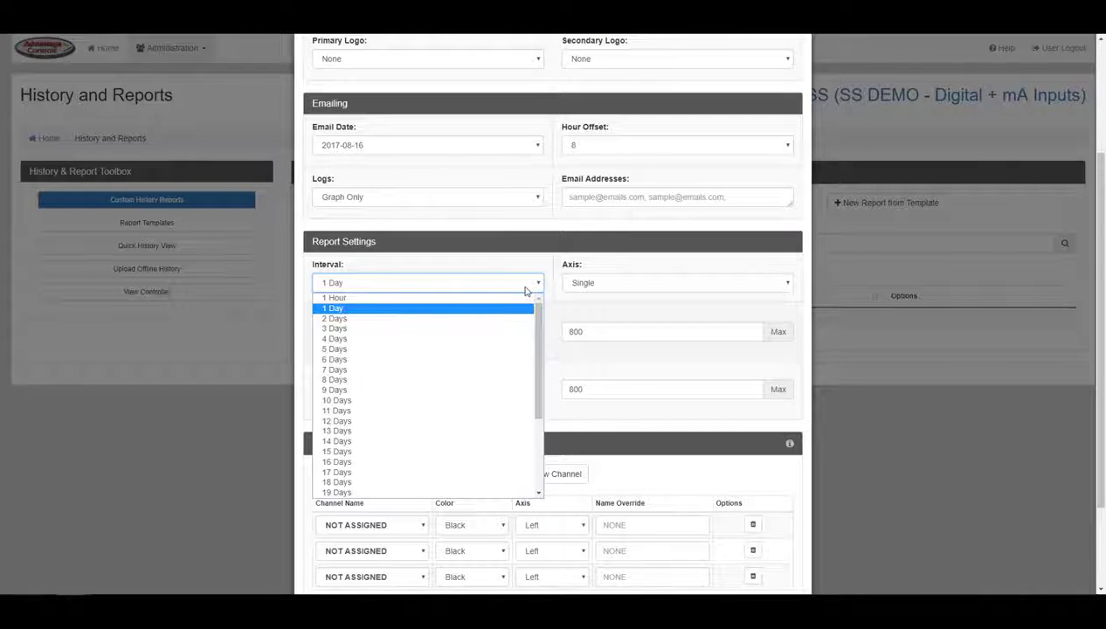
click(505, 369)
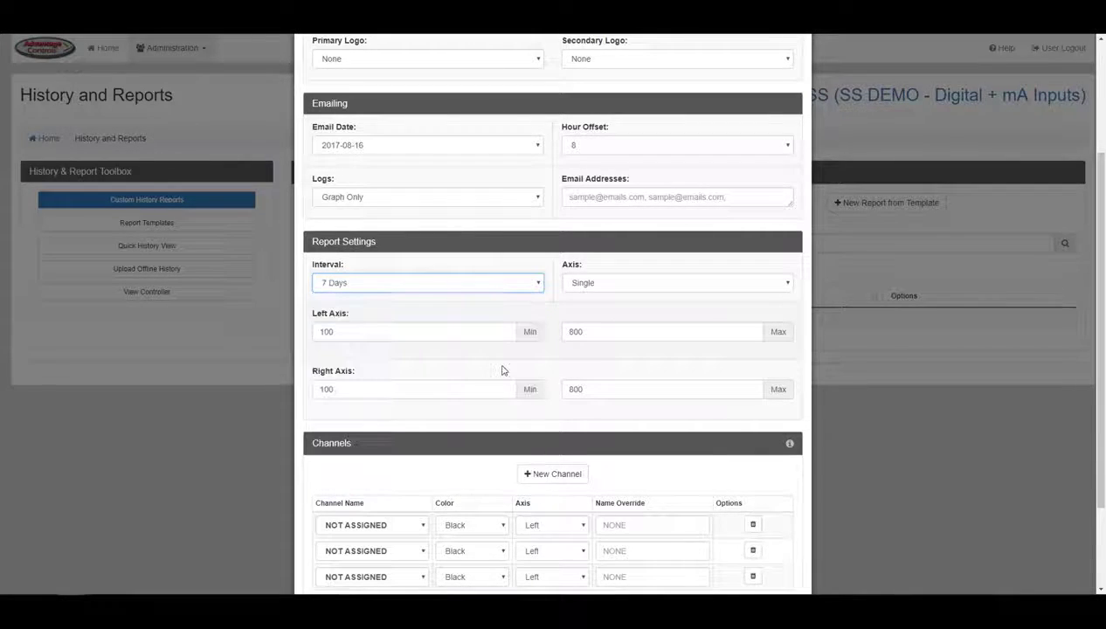
click(586, 287)
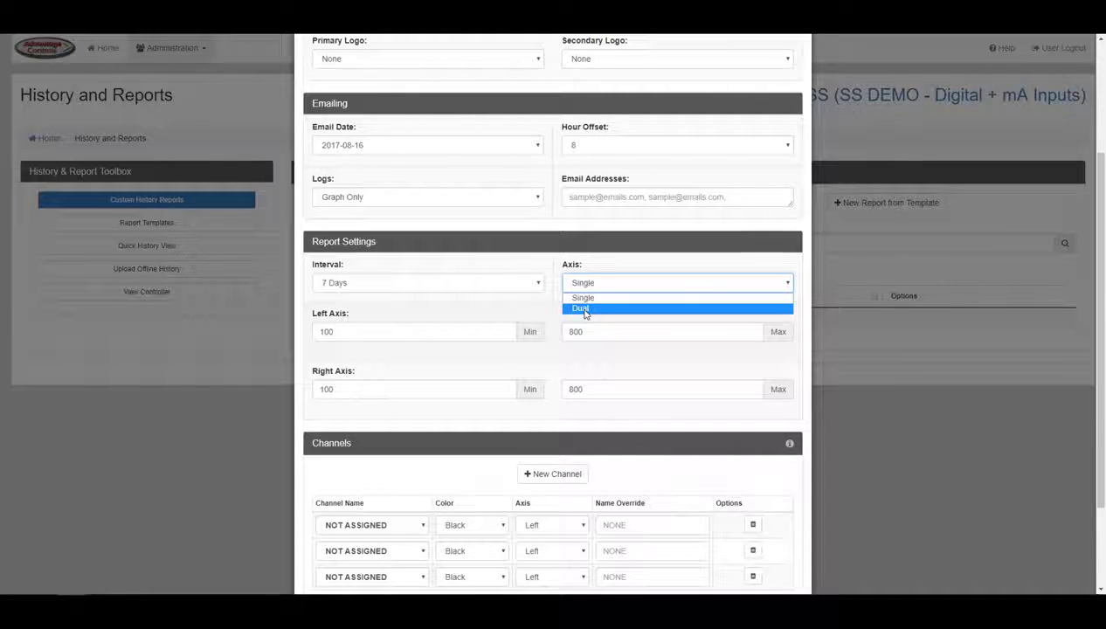
click(549, 306)
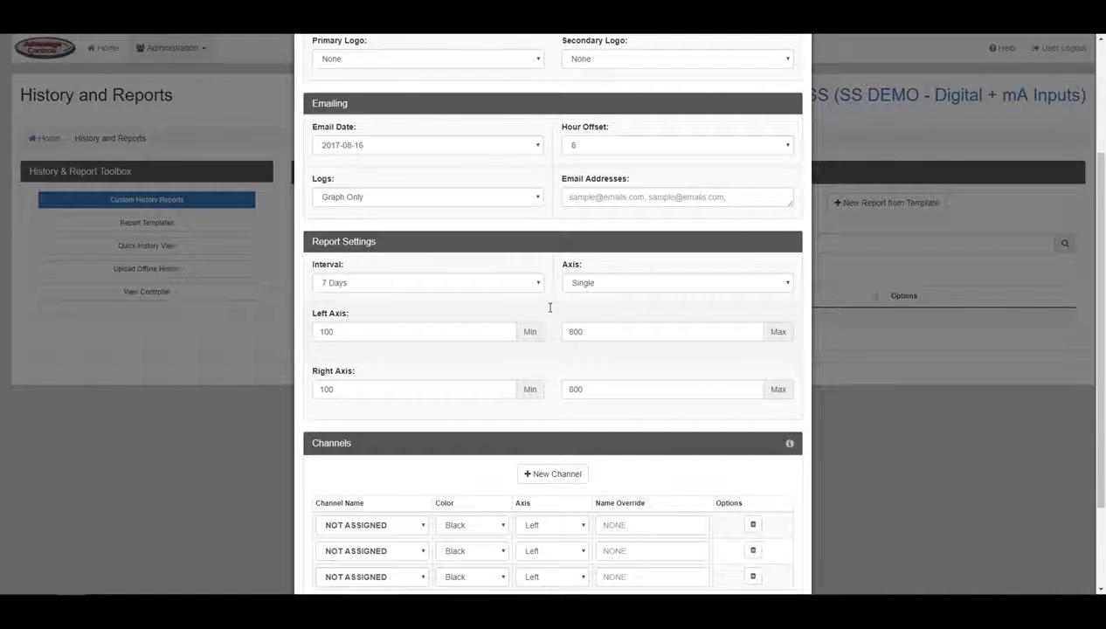
scroll(1101, 279, down, 1)
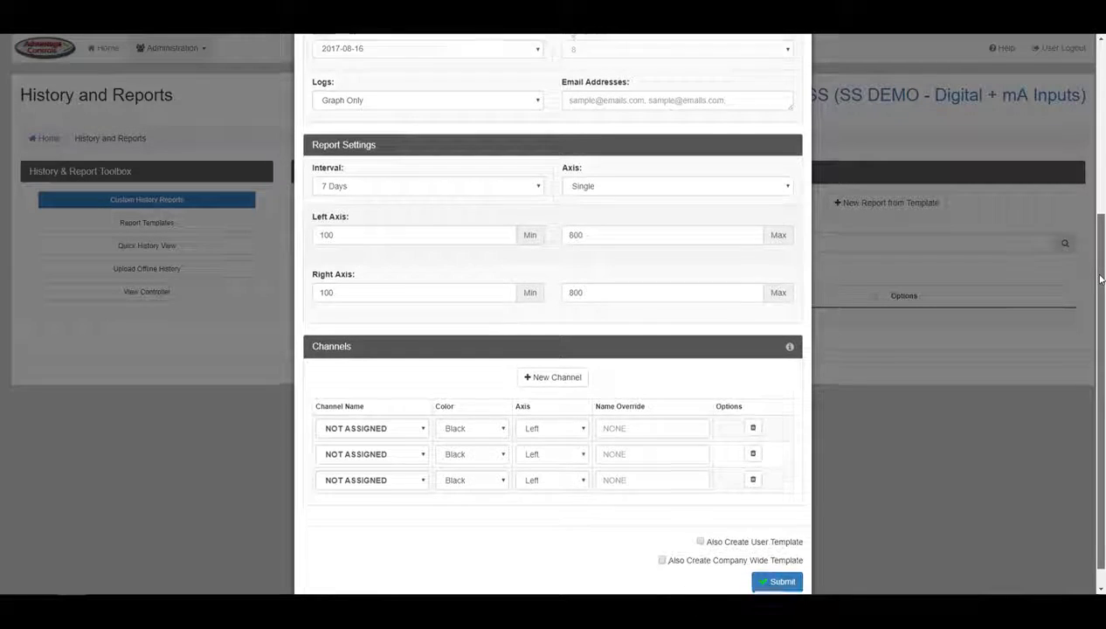
scroll(1101, 279, down, 1)
- Edit the left axis minimum and right axis minimum and maximum values
click(443, 216)
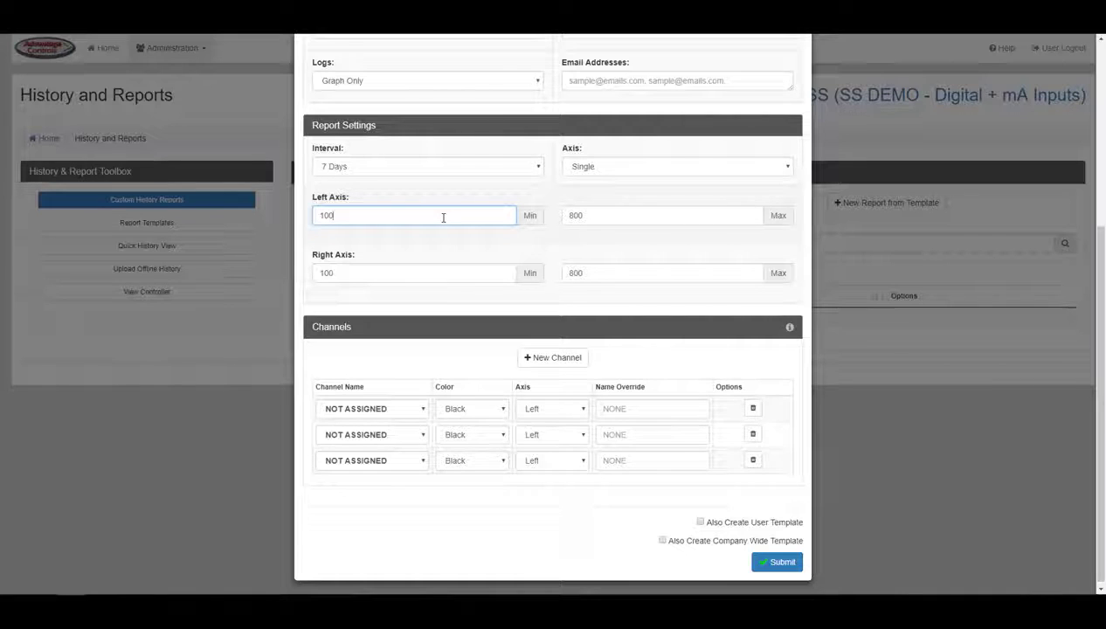
click(511, 272)
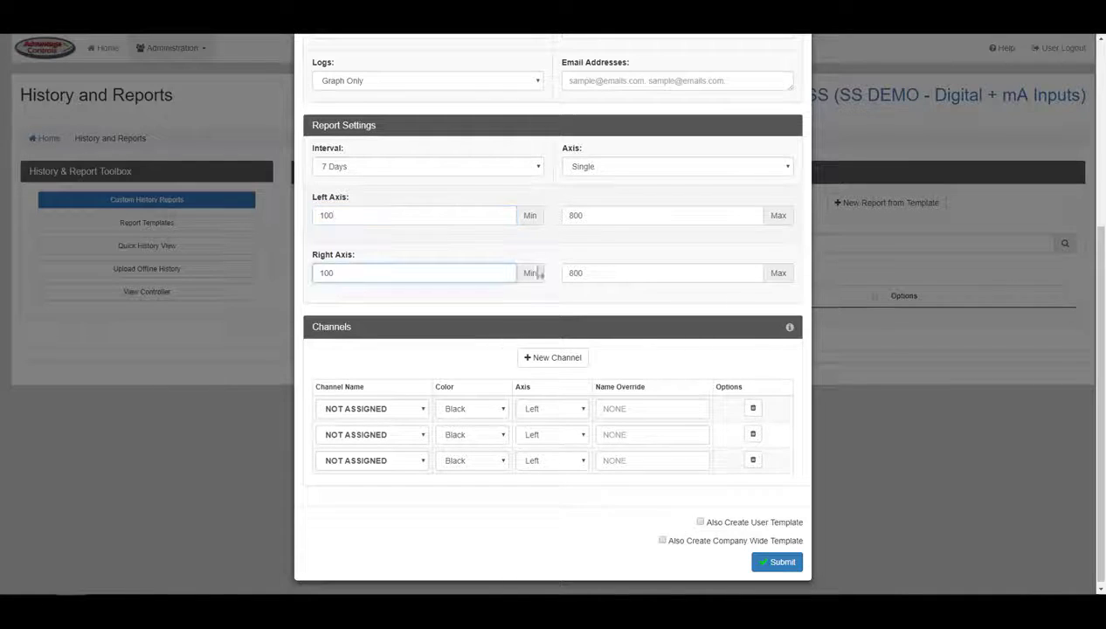
click(603, 273)
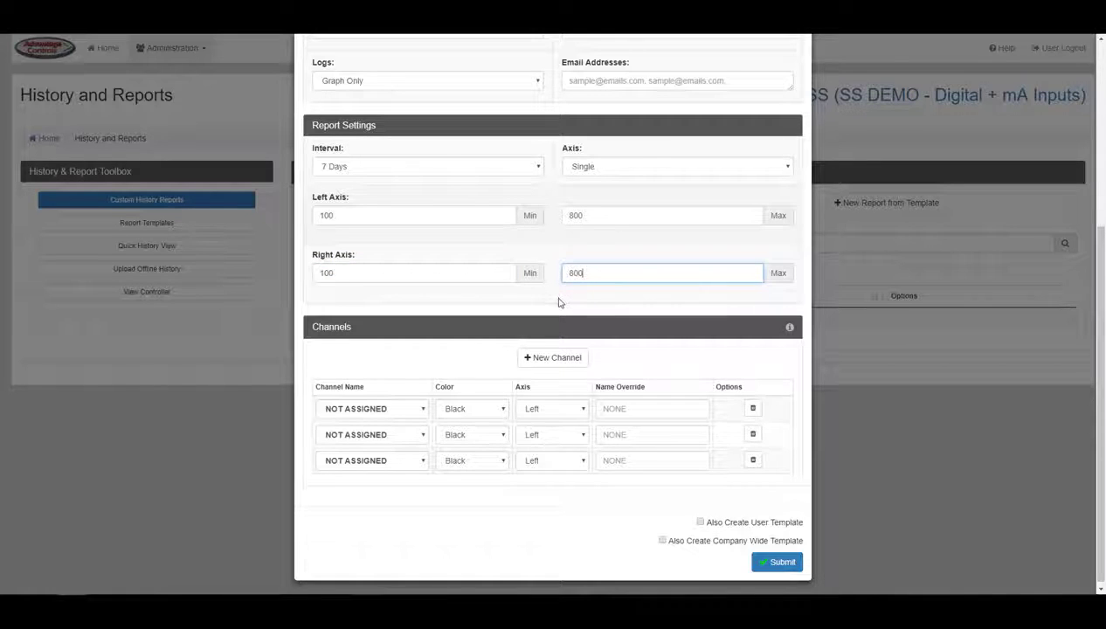
scroll(489, 350, down, 1)
- Assign SYS1 Conductivity to the first channel row, named Cond
click(415, 413)
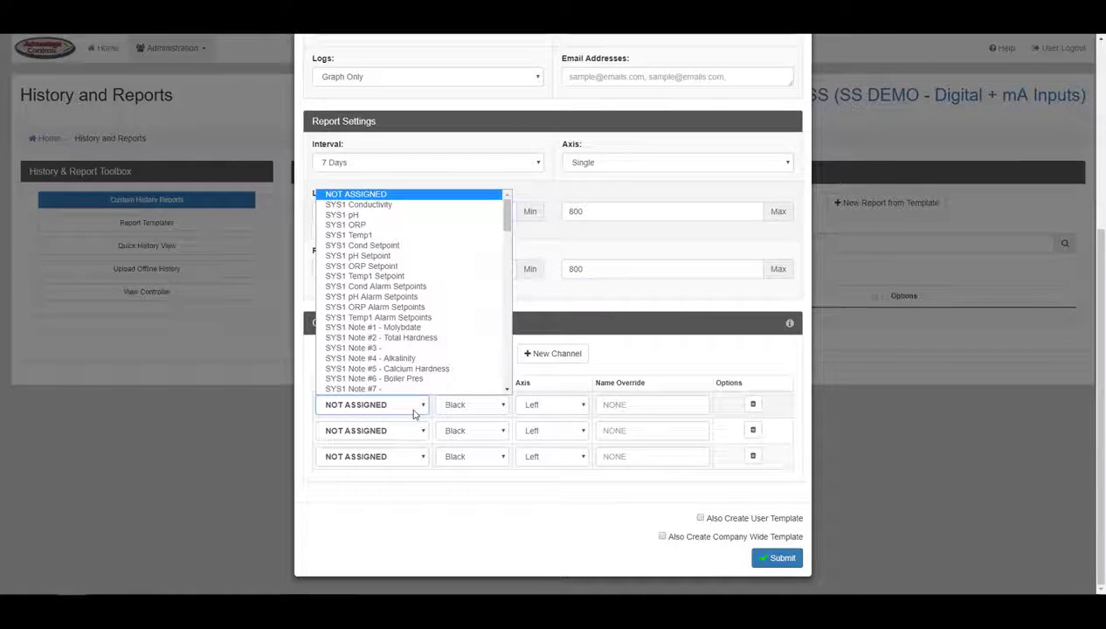
click(425, 208)
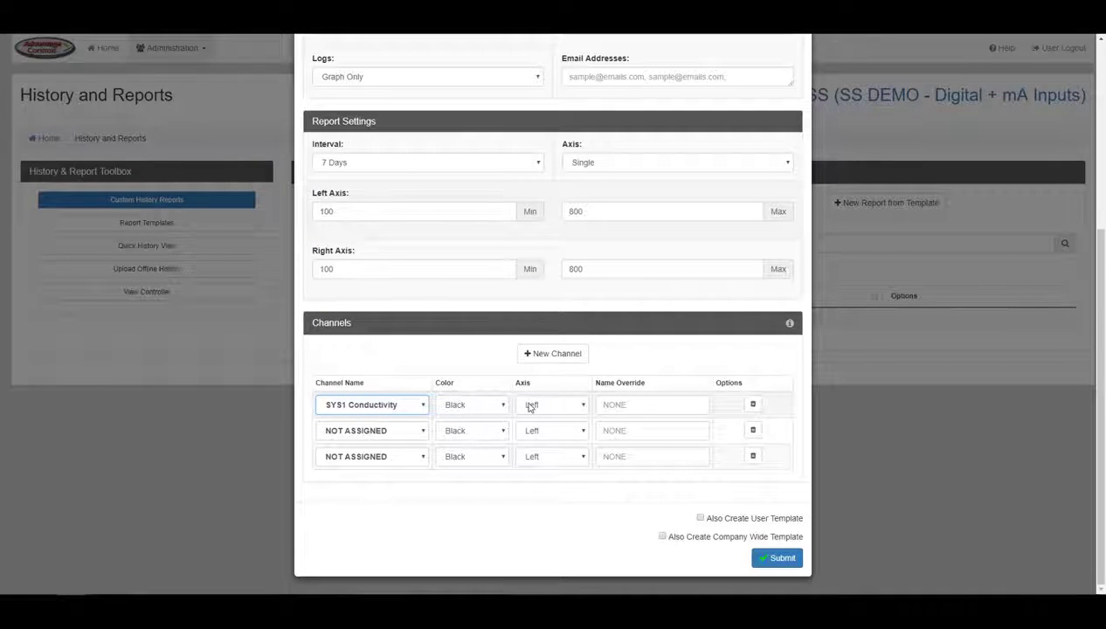
click(622, 407)
text(Cond)
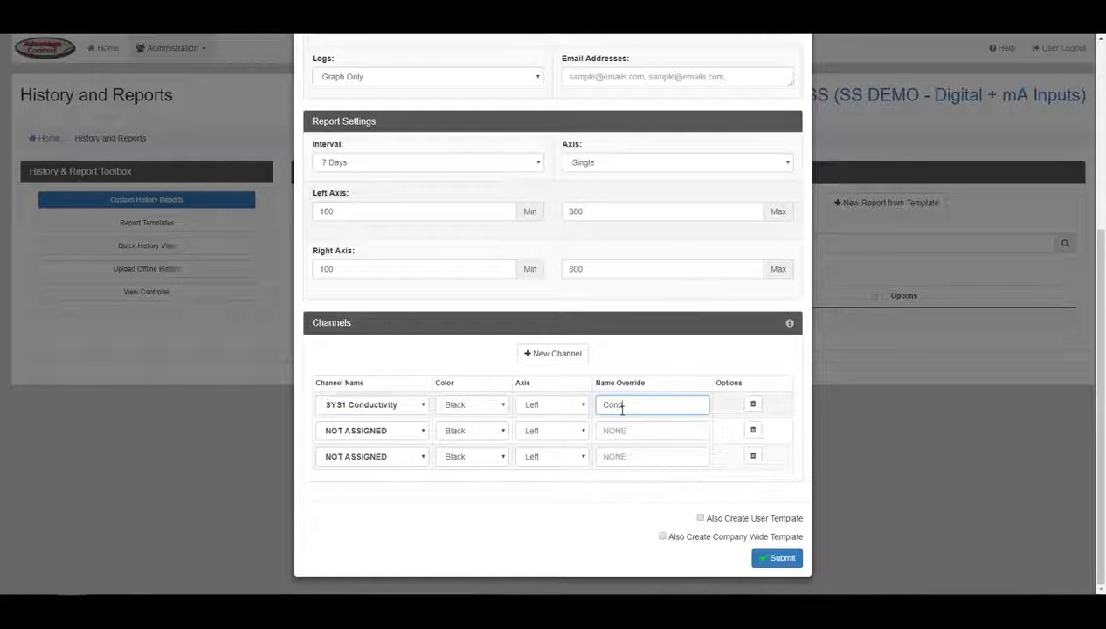
- Assign SYS1 pH to the second row in Red on the right axis, named pH
click(424, 432)
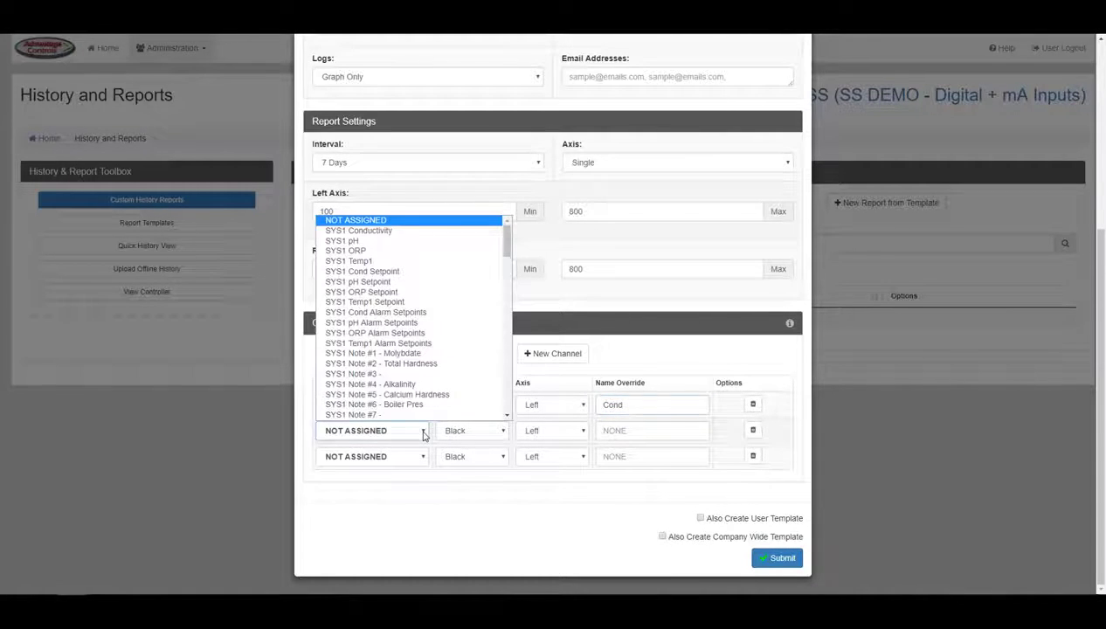
click(418, 241)
click(486, 430)
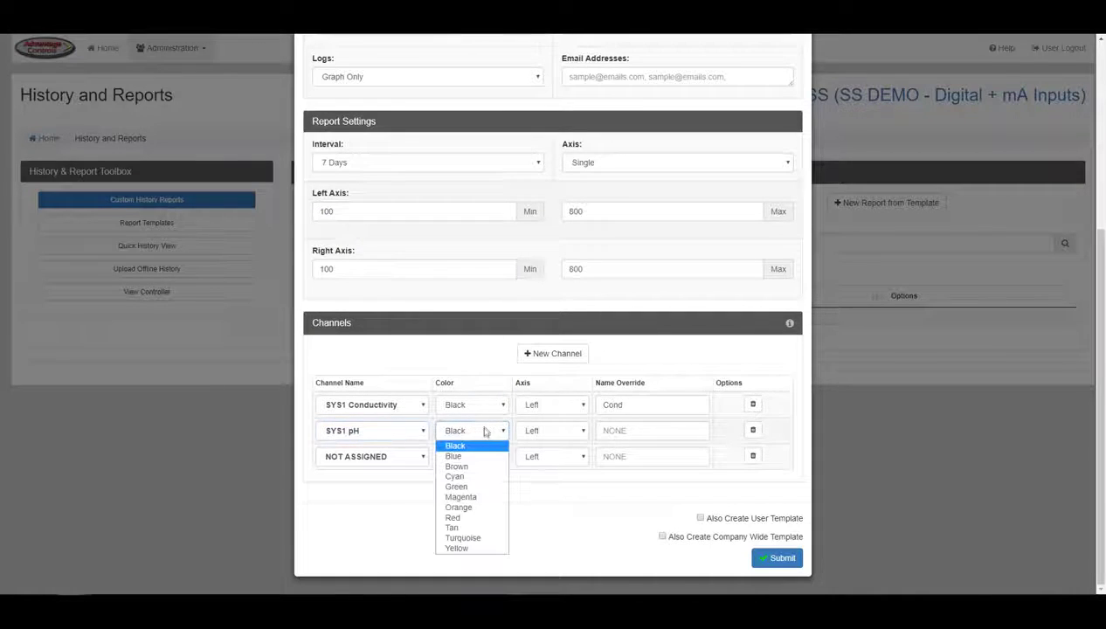
click(479, 518)
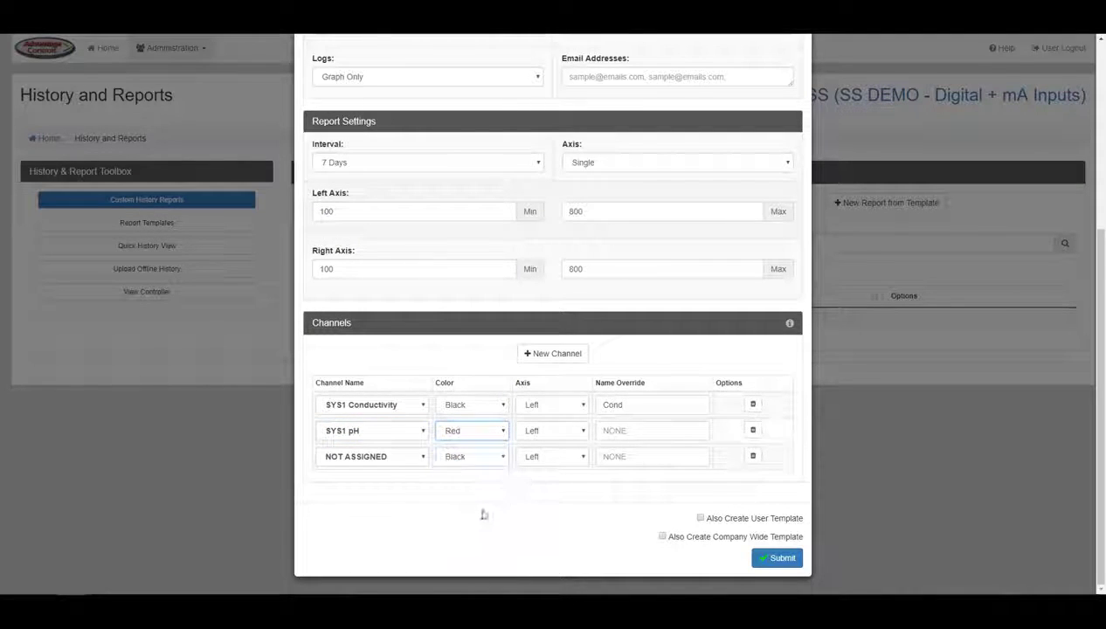
click(573, 433)
click(570, 456)
click(623, 431)
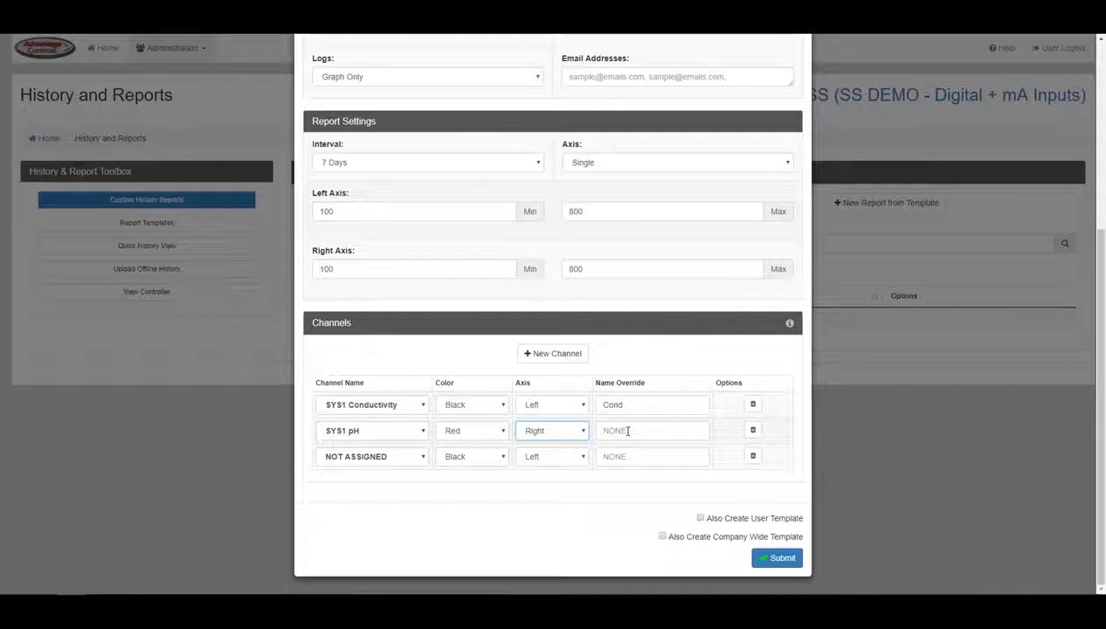
text(pH)
- Delete the unassigned third channel row and add a new channel row
click(753, 457)
click(689, 464)
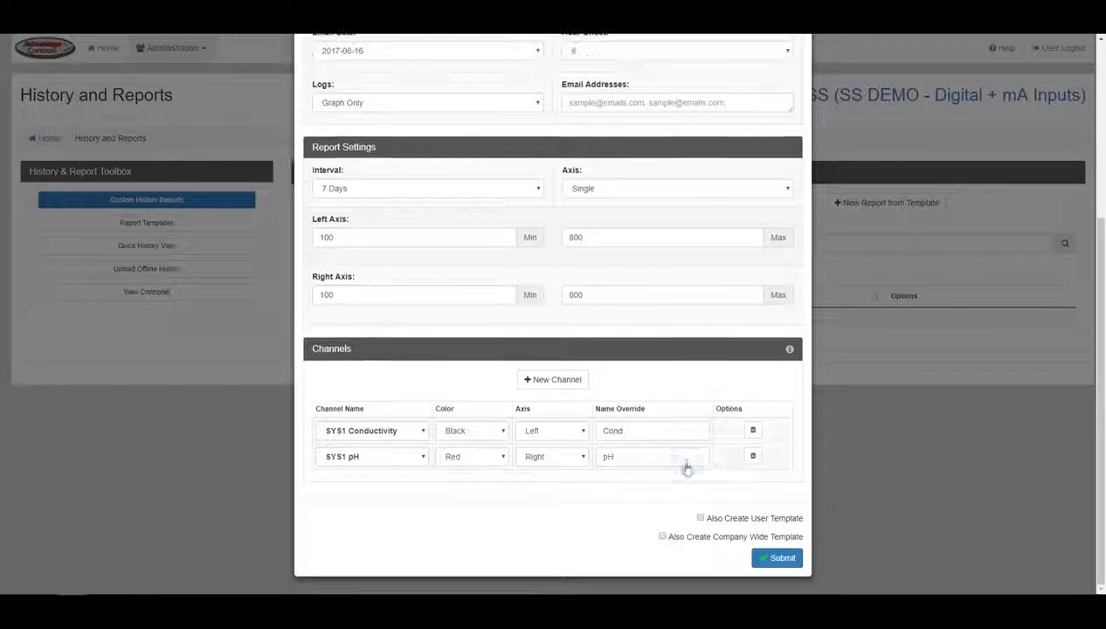
click(569, 382)
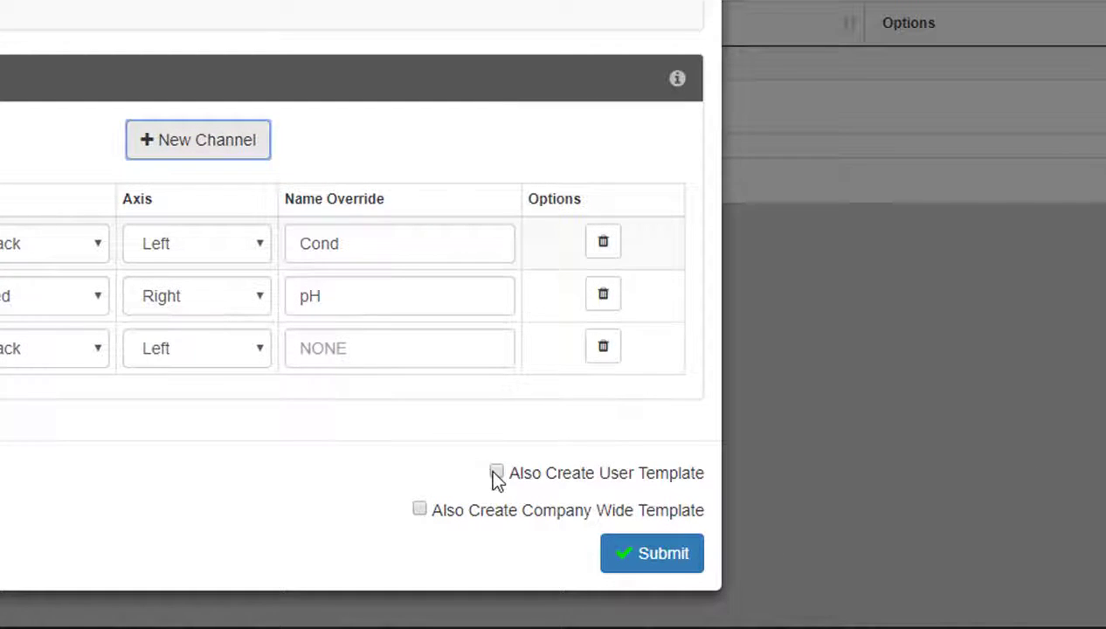
- Tick Also Create User Template and Also Create Company Wide Template, then submit
click(496, 477)
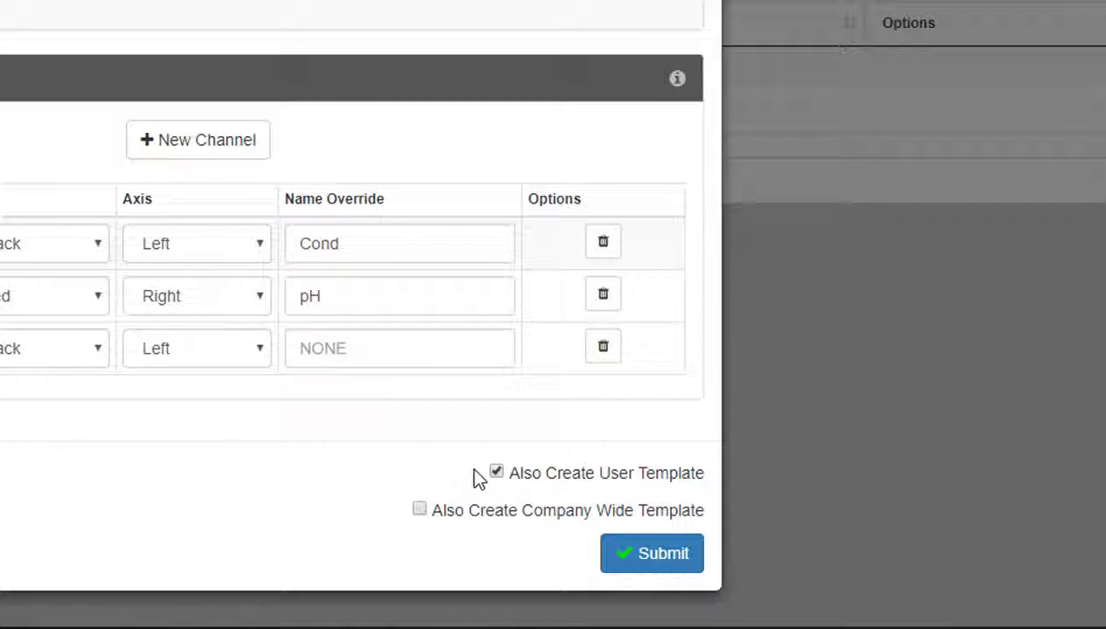
click(421, 515)
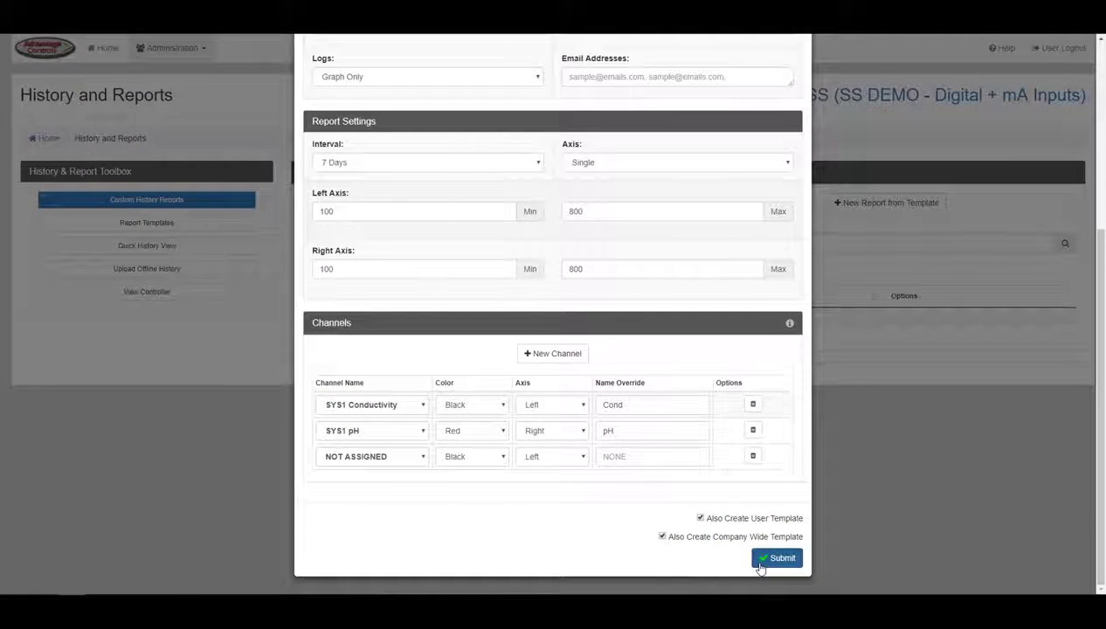
click(760, 566)
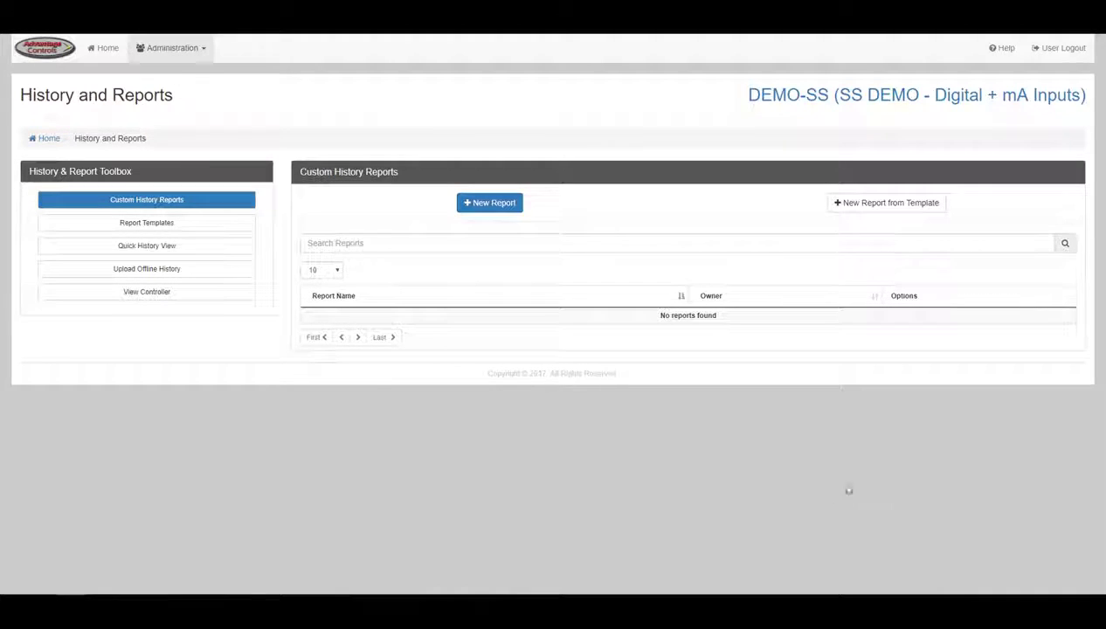
- Browse the User and Company Wide templates for a new report, then open Quick History View
click(874, 207)
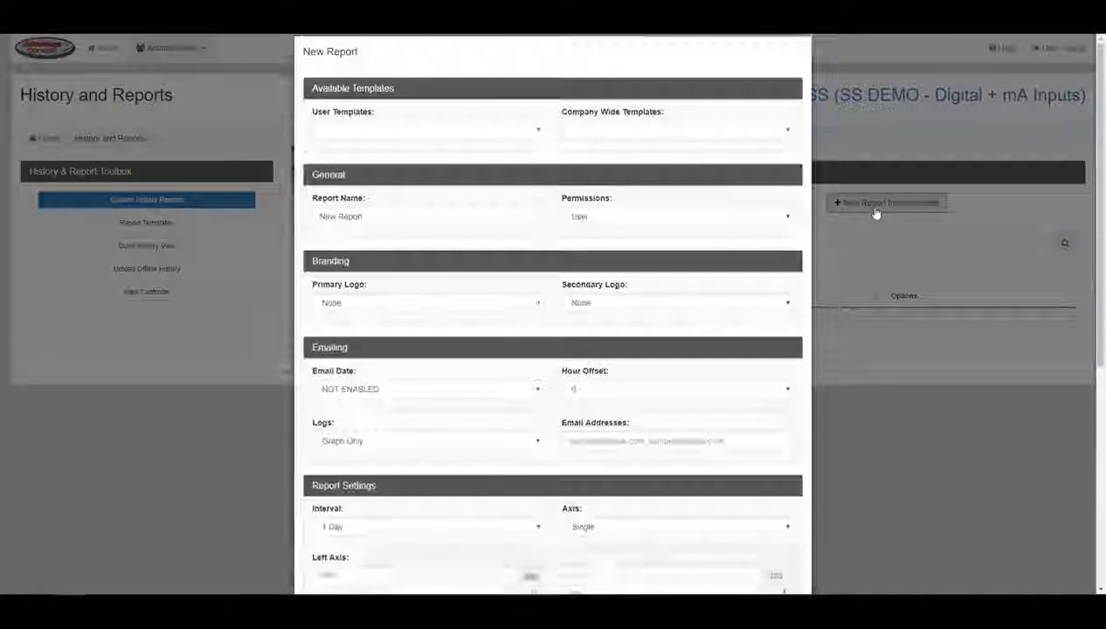
click(511, 146)
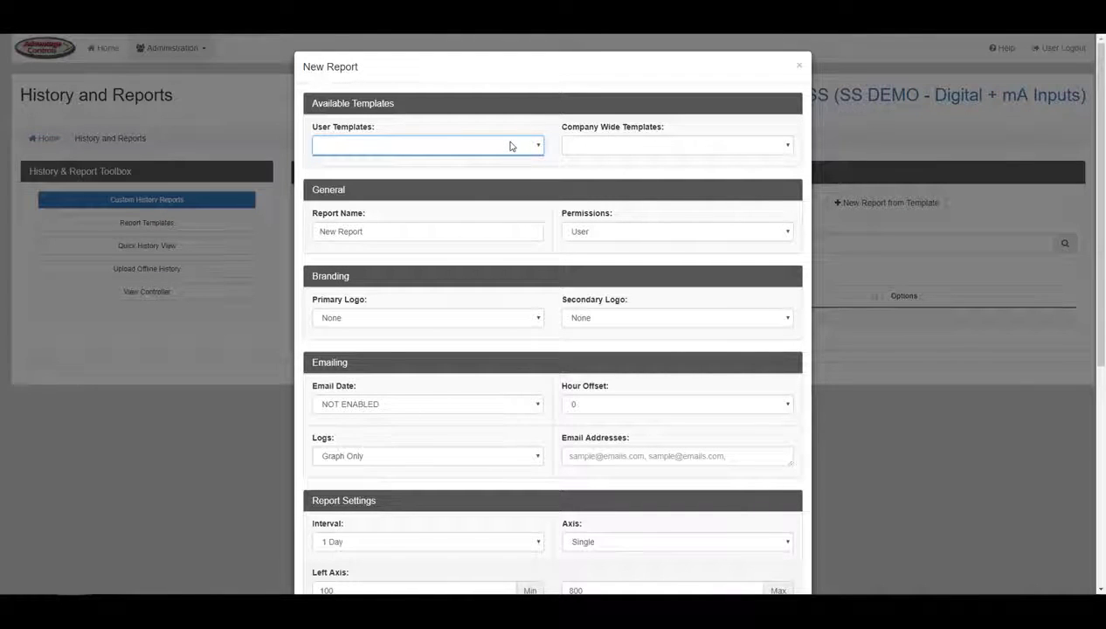
click(577, 150)
click(232, 254)
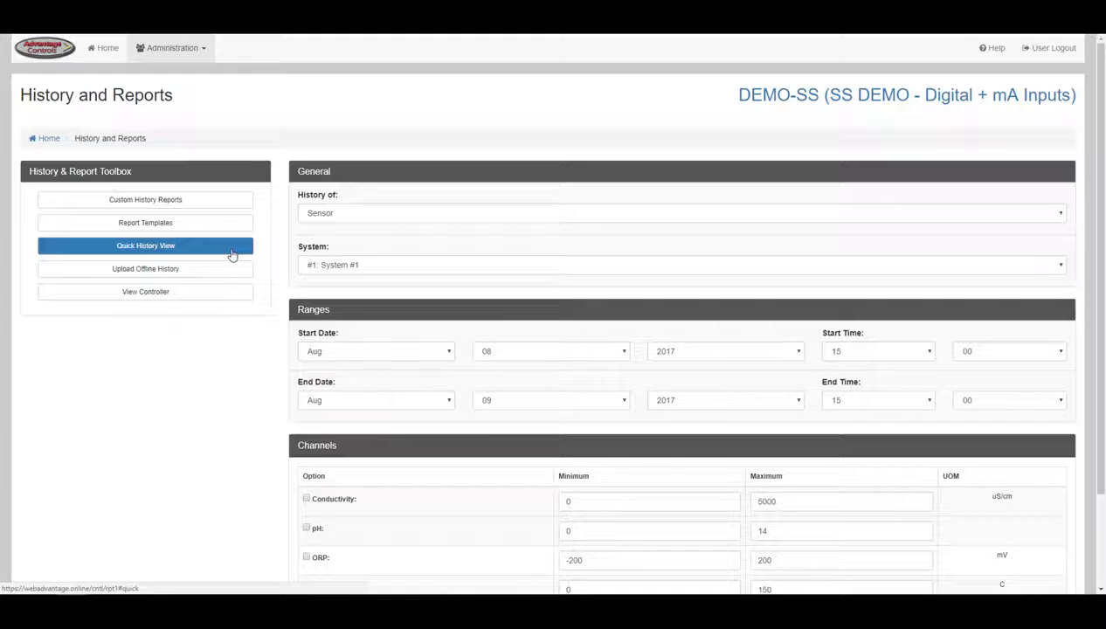
- Set the history type to Sensor for System #1, starting Aug 08
click(355, 216)
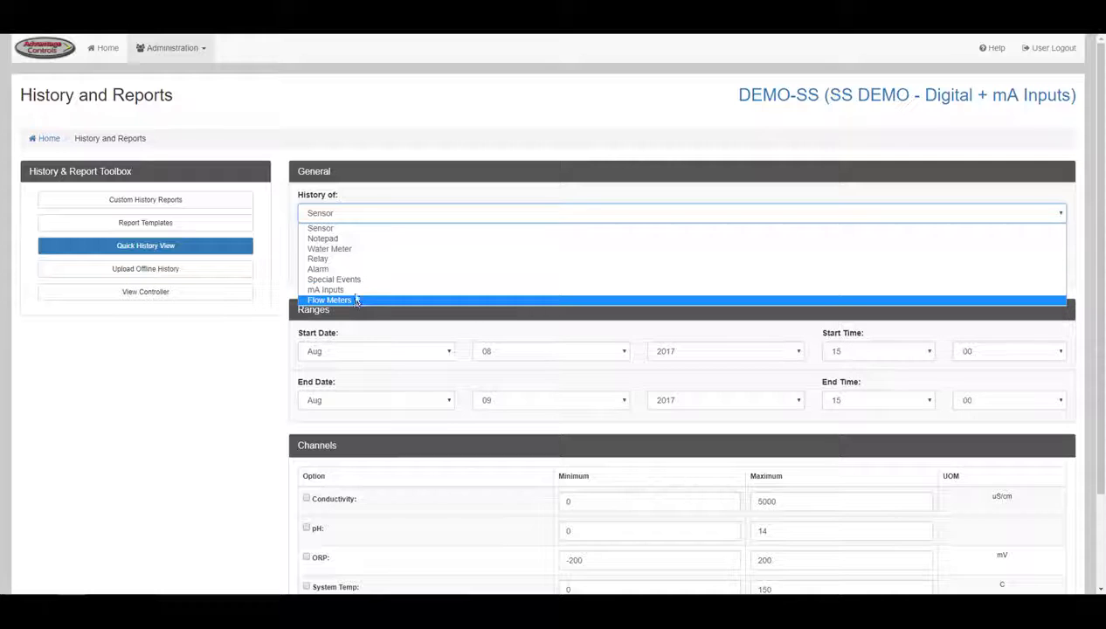
click(355, 229)
click(357, 266)
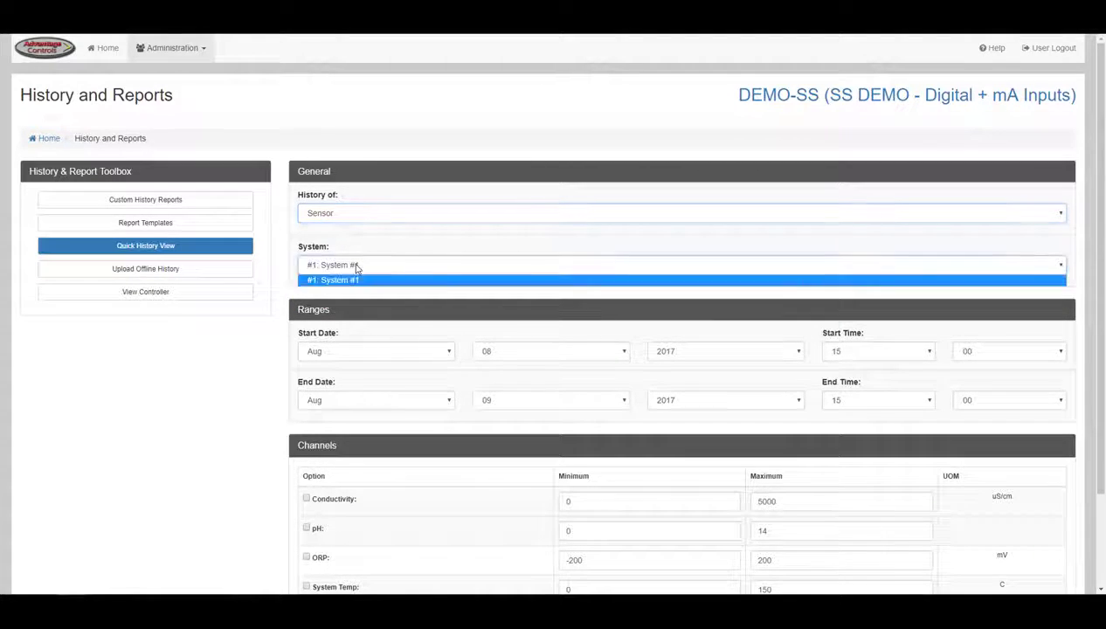
click(356, 277)
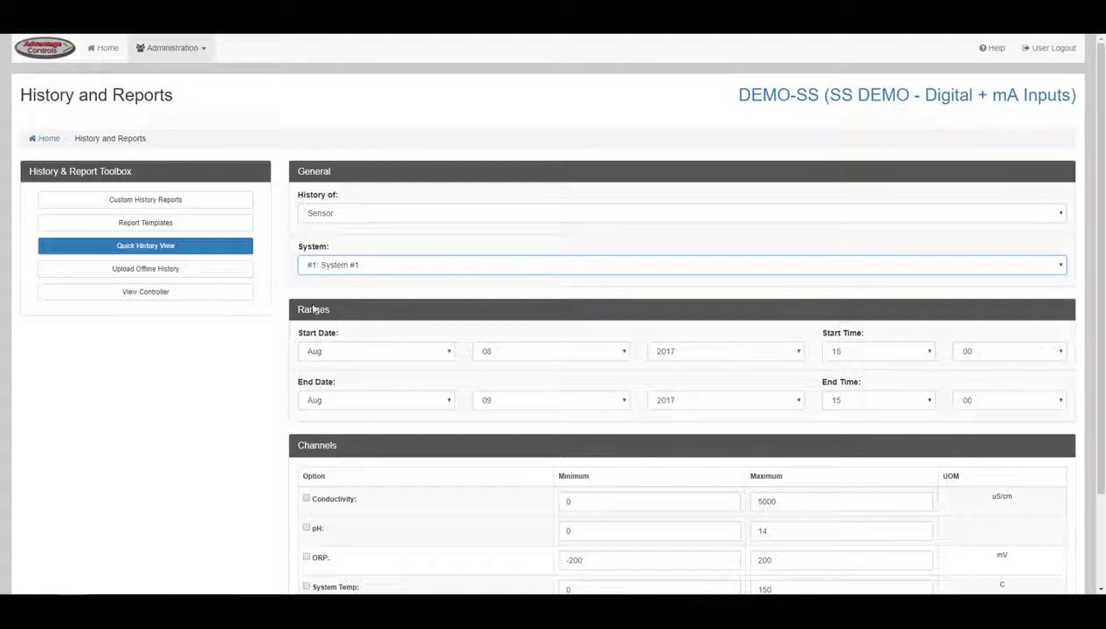
scroll(296, 311, down, 3)
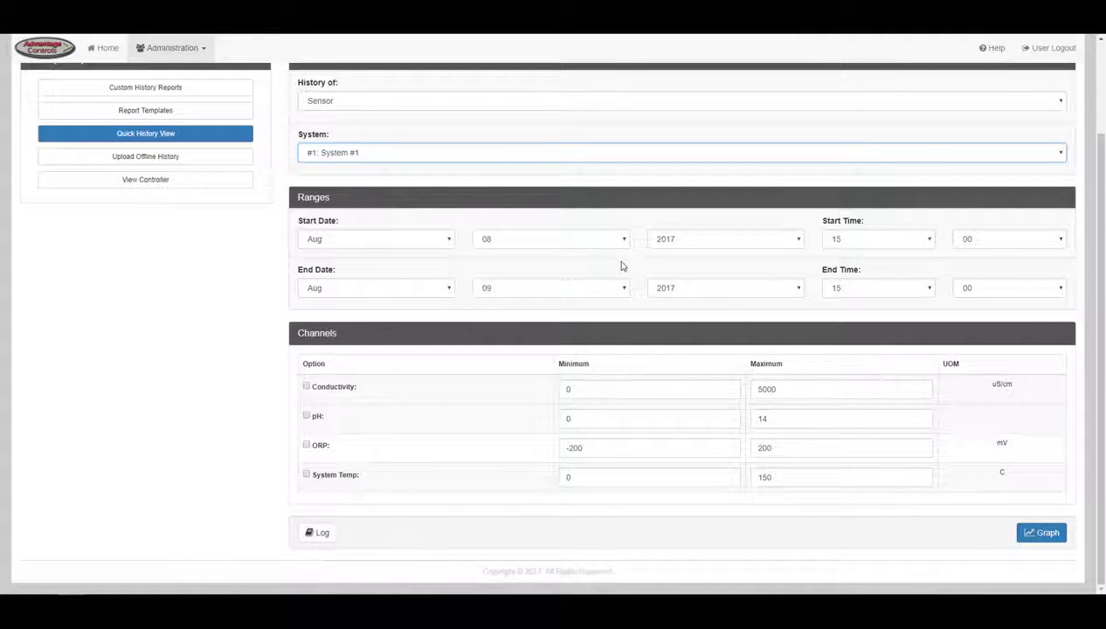
click(451, 239)
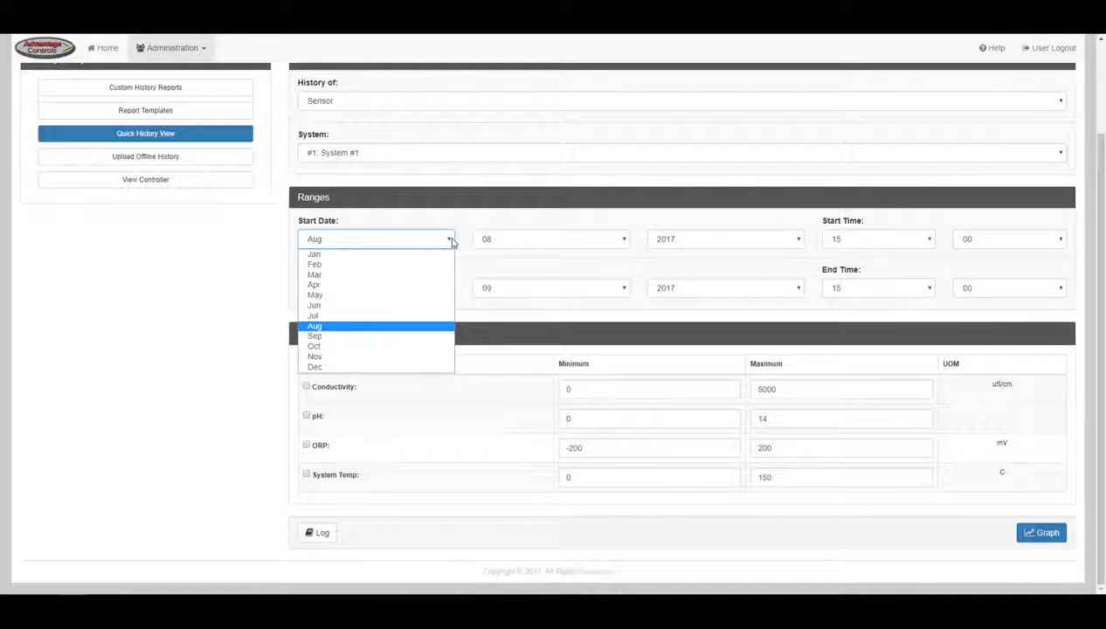
click(451, 239)
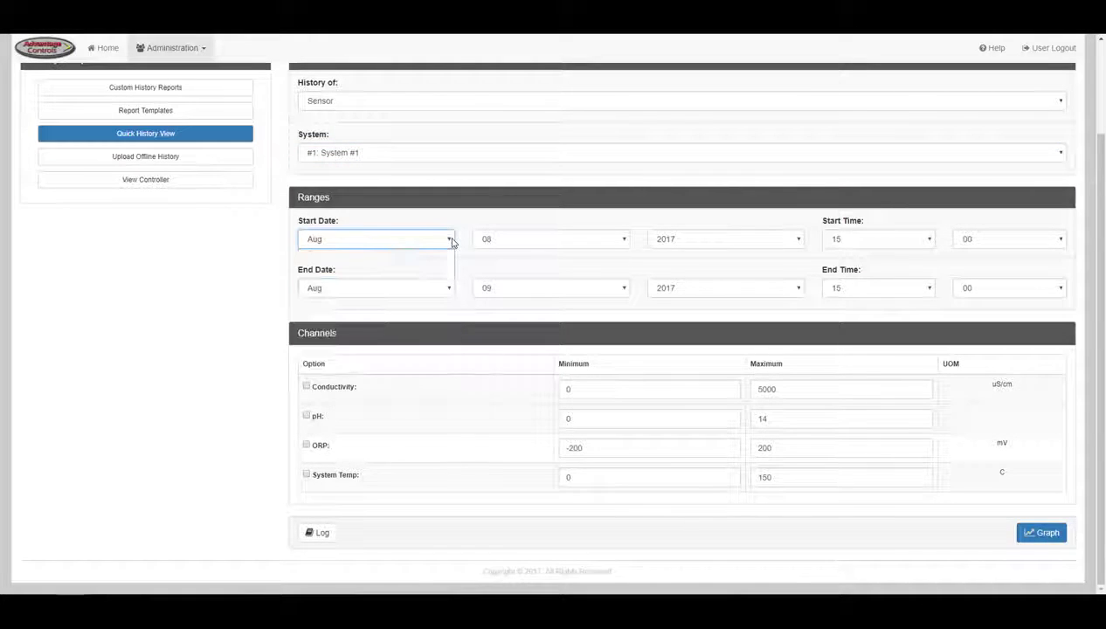
click(624, 241)
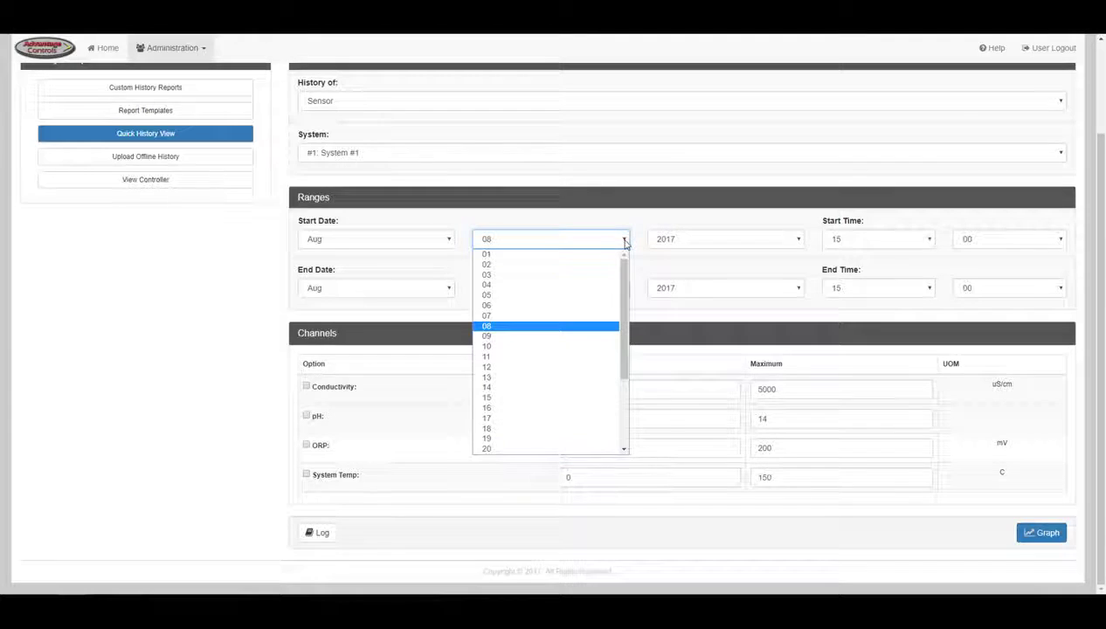
click(625, 241)
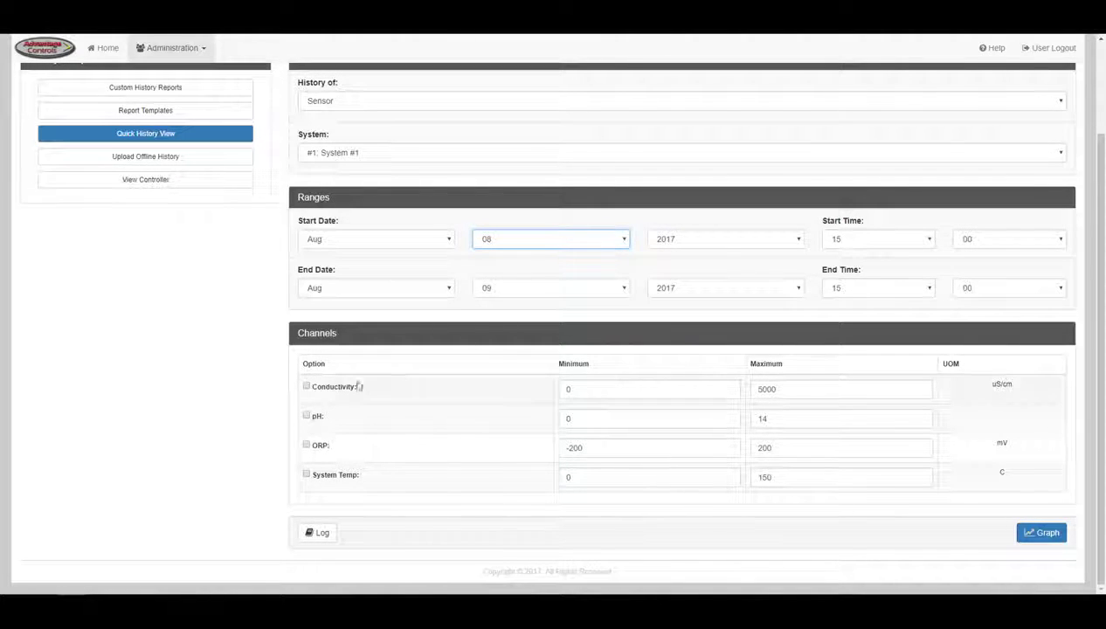
- Tick Conductivity, ORP and System Temp so all four channels are included
click(307, 387)
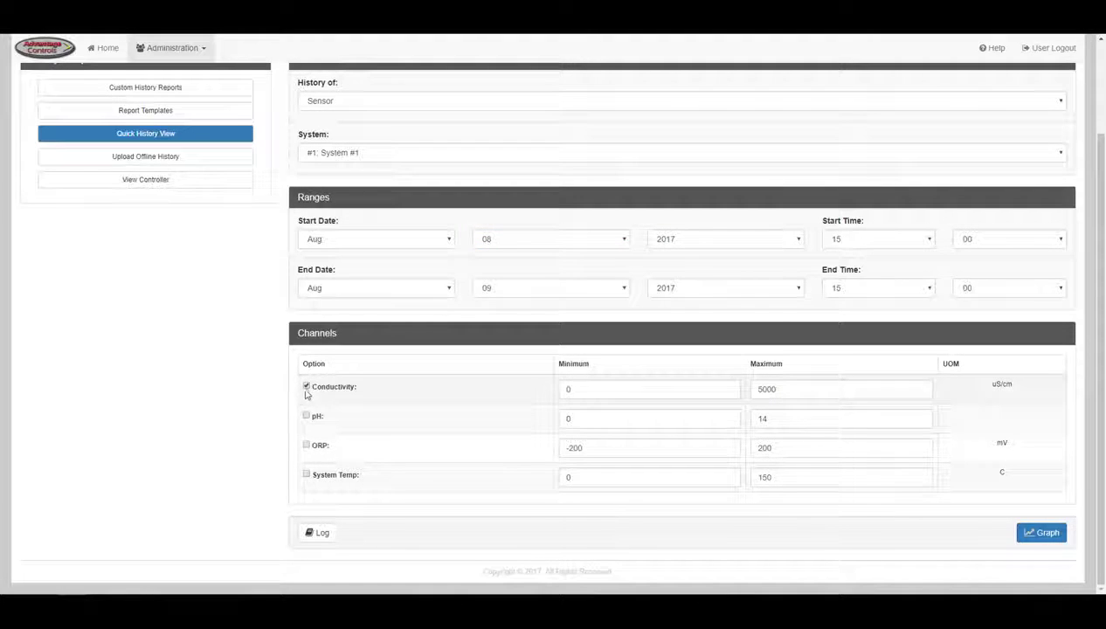
click(306, 445)
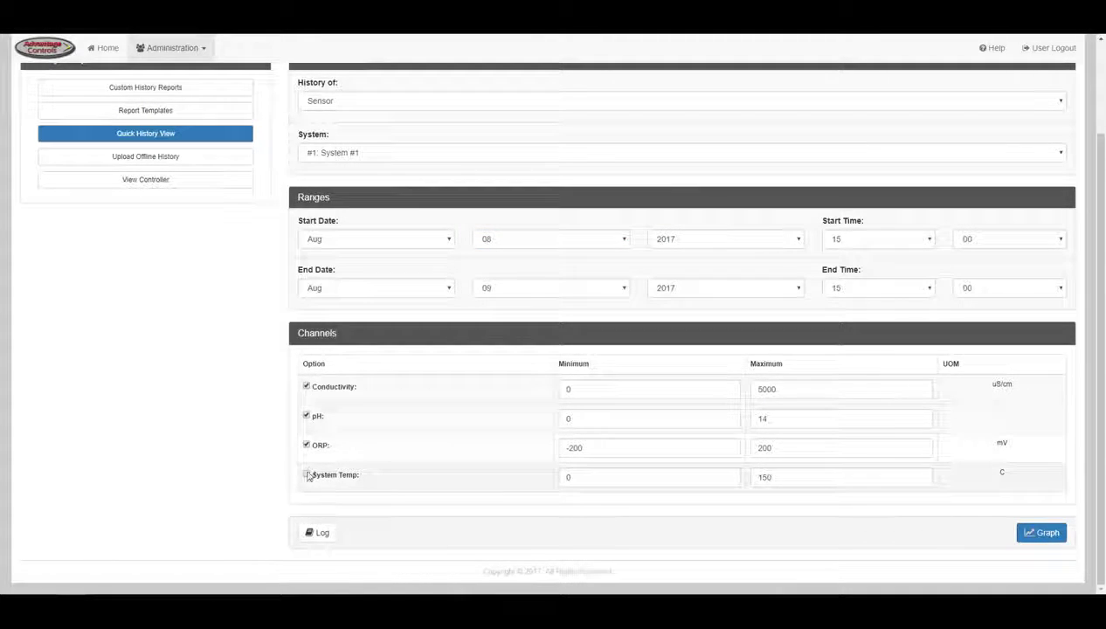
click(306, 473)
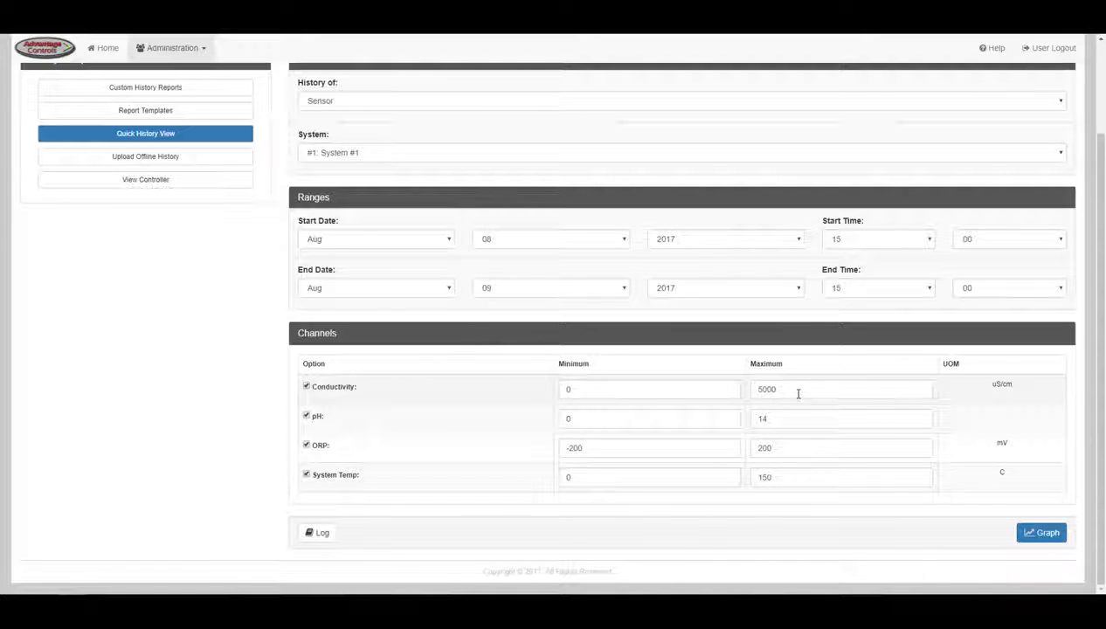
- Download the sensor log as sensor.csv, review the channel graphs, then go to Upload Offline History
click(319, 533)
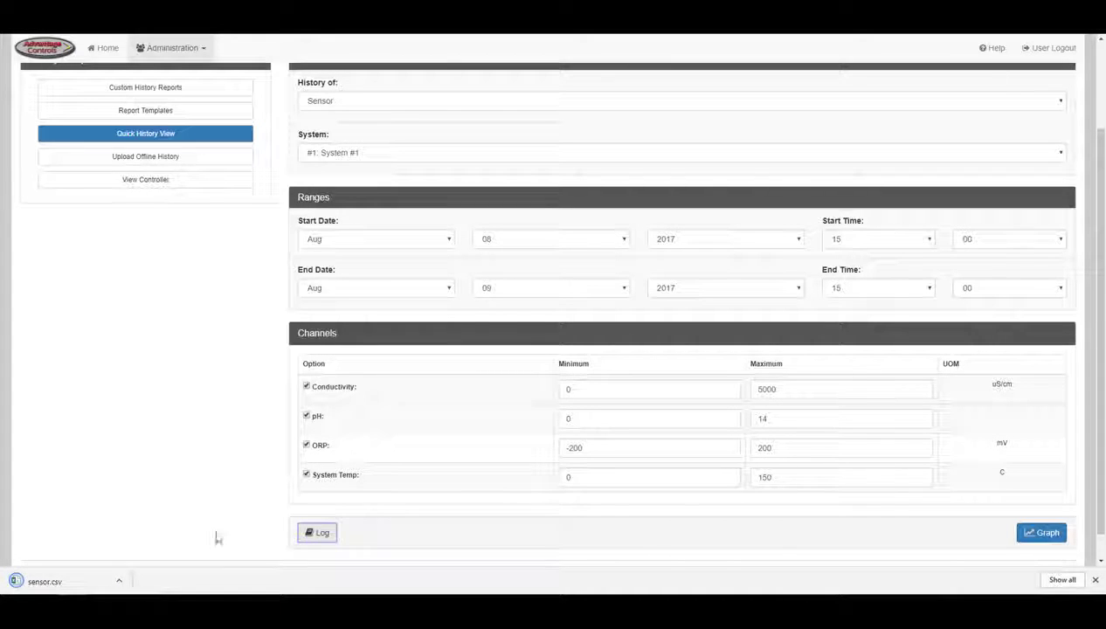
click(1051, 540)
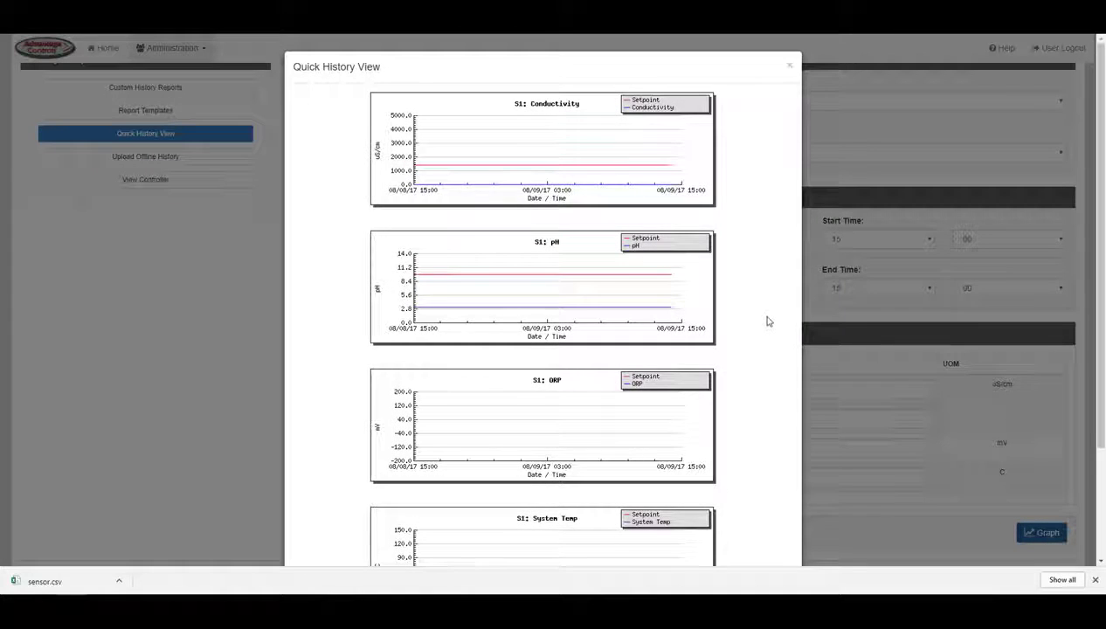
scroll(1096, 217, down, 2)
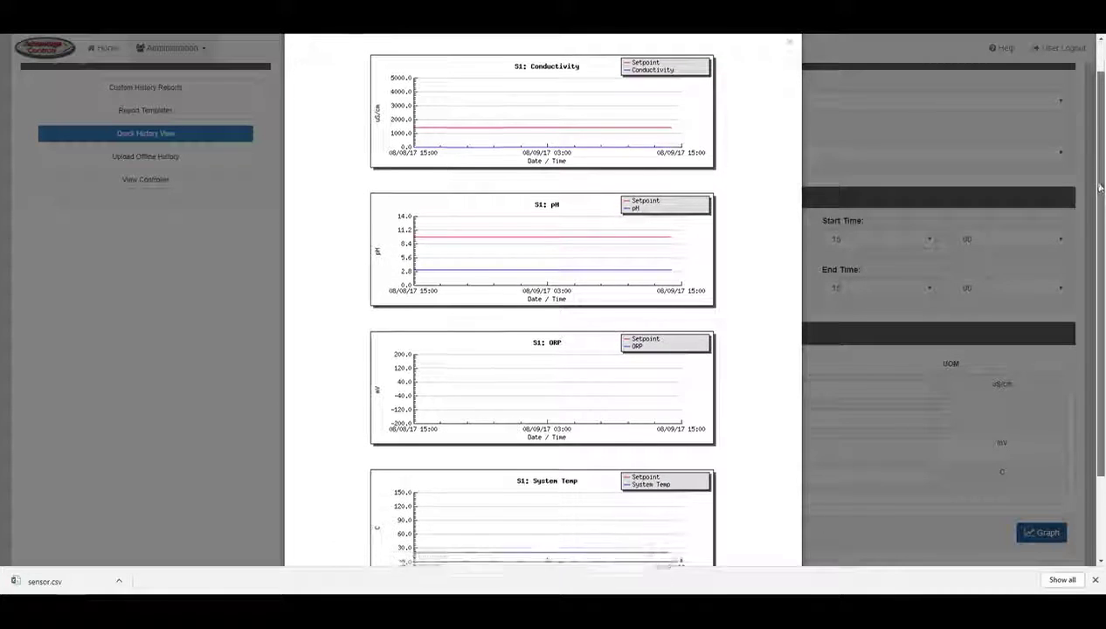
scroll(1093, 206, up, 1)
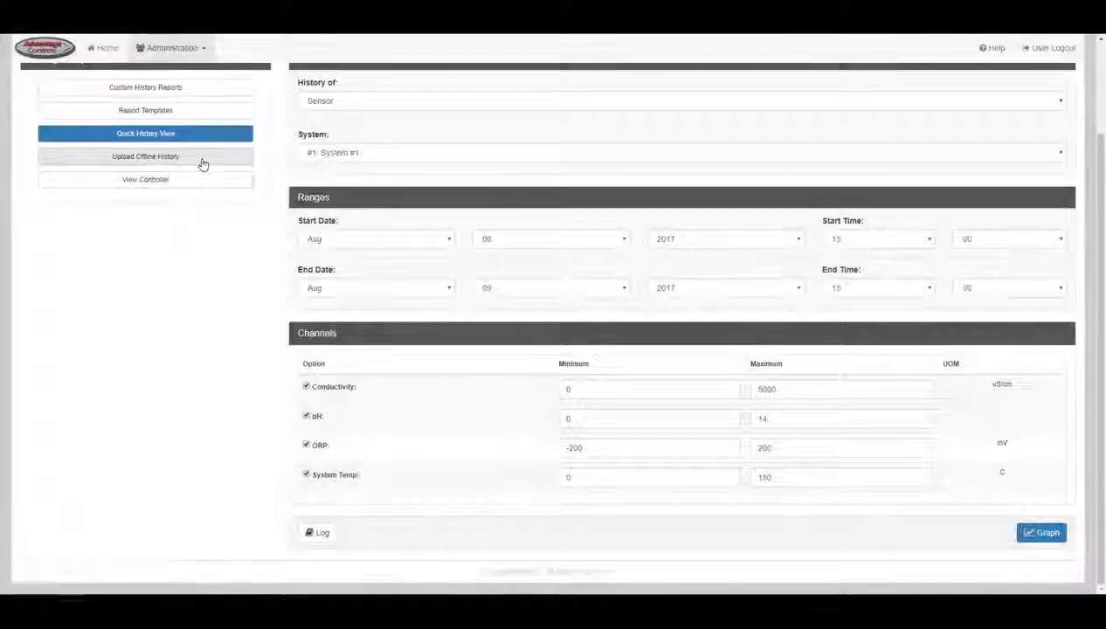
click(201, 158)
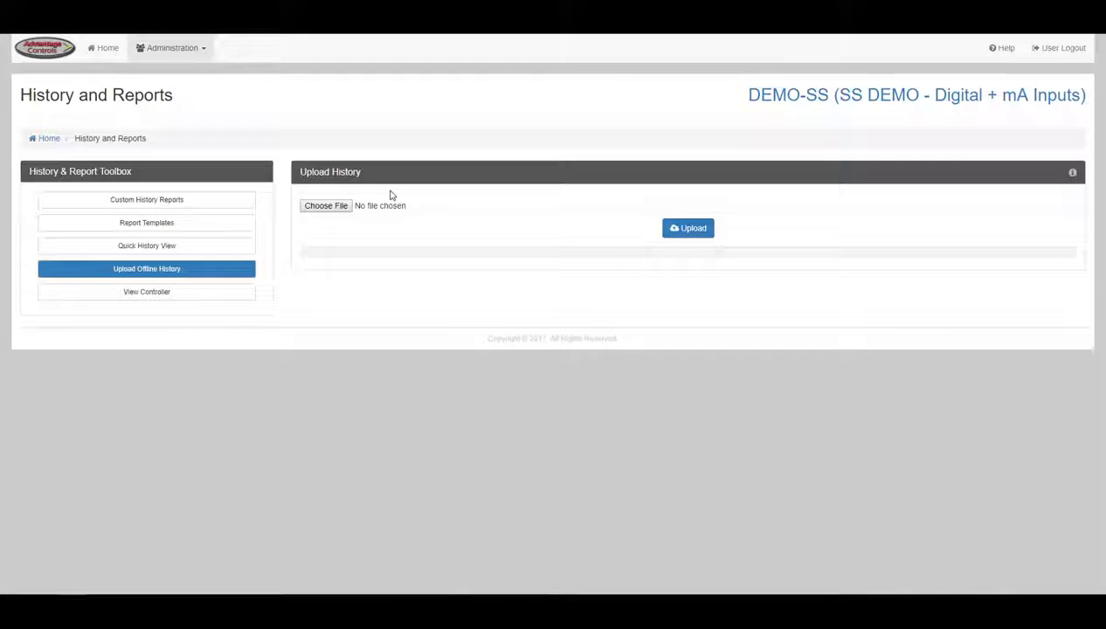